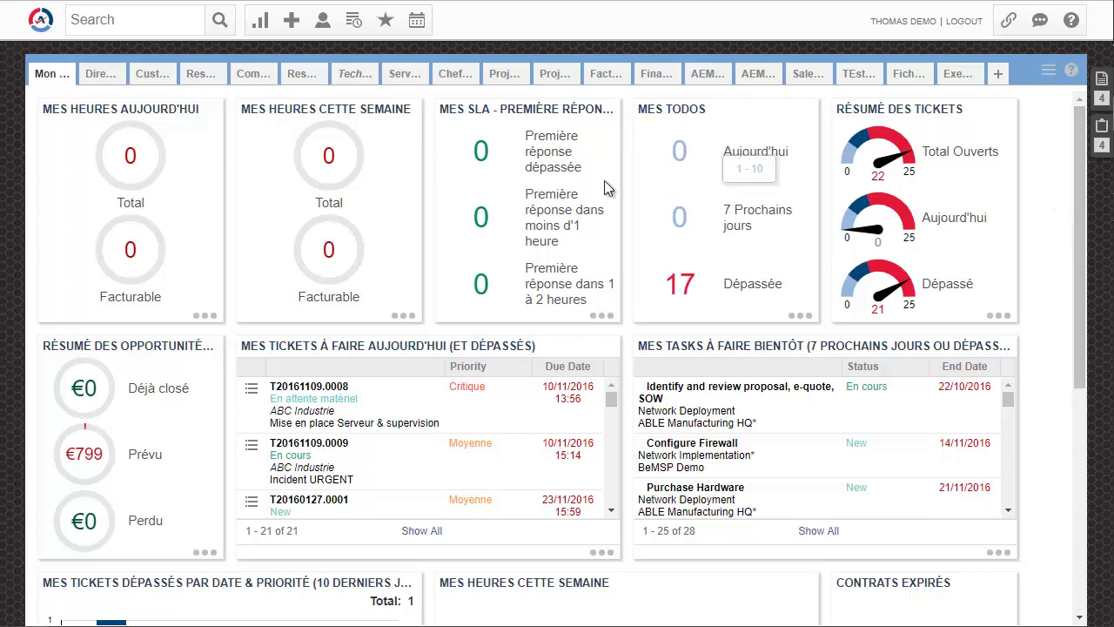
Step: Open the LiveReports Designer and widen its window to fill the screen
{"action": "mouse_move", "coordinate": [45, 17]}
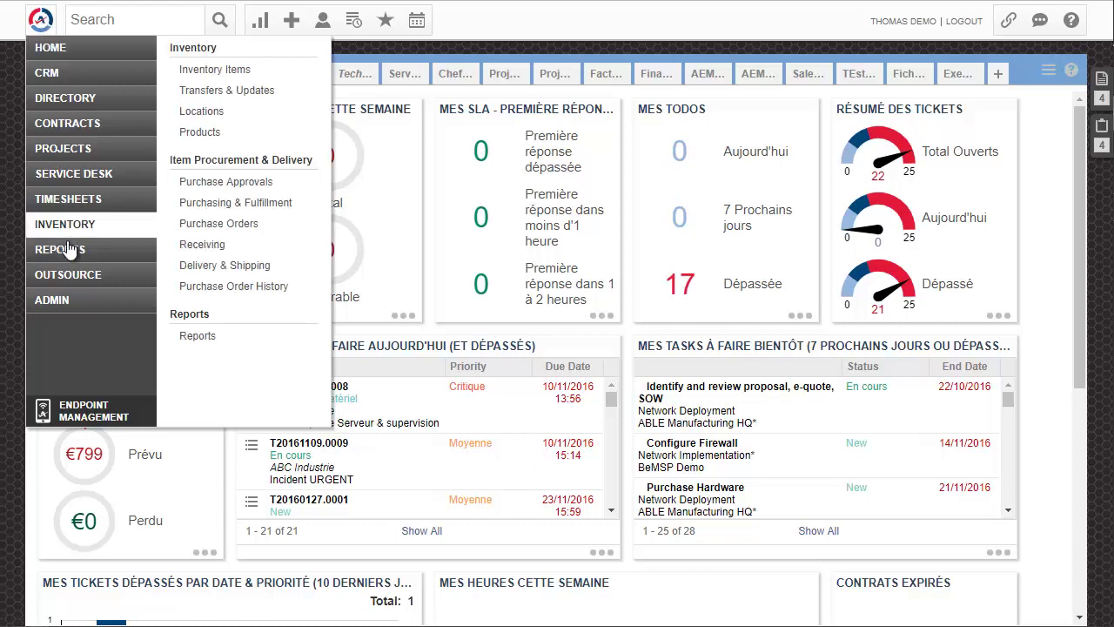
{"action": "mouse_move", "coordinate": [71, 258]}
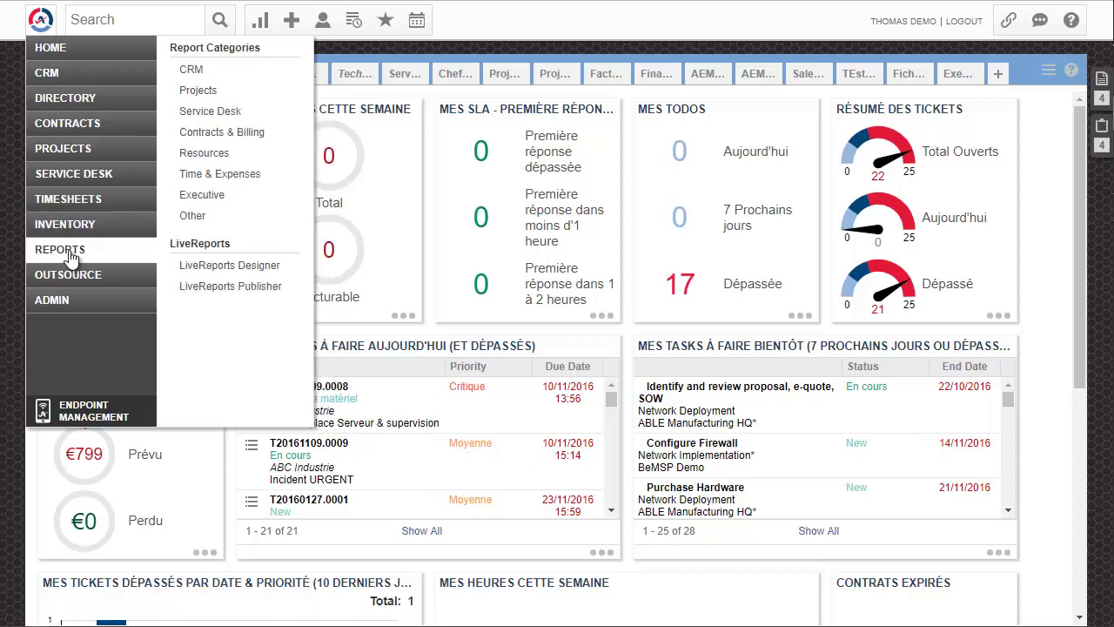
{"action": "left_click", "coordinate": [244, 275]}
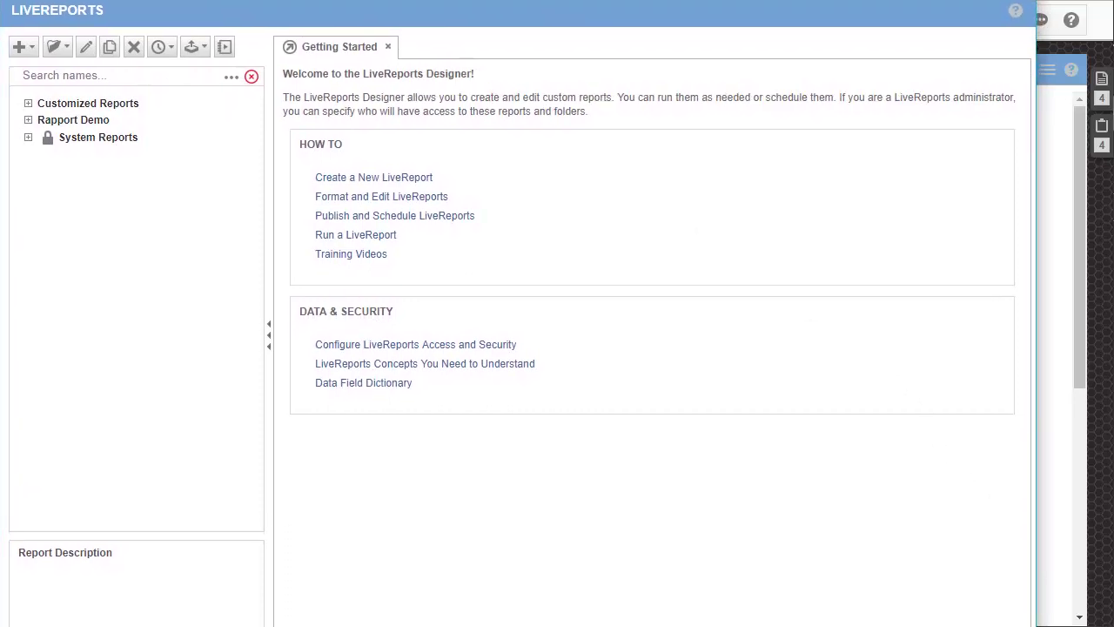
{"action": "left_click_drag", "start_coordinate": [1036, 626], "coordinate": [1107, 623]}
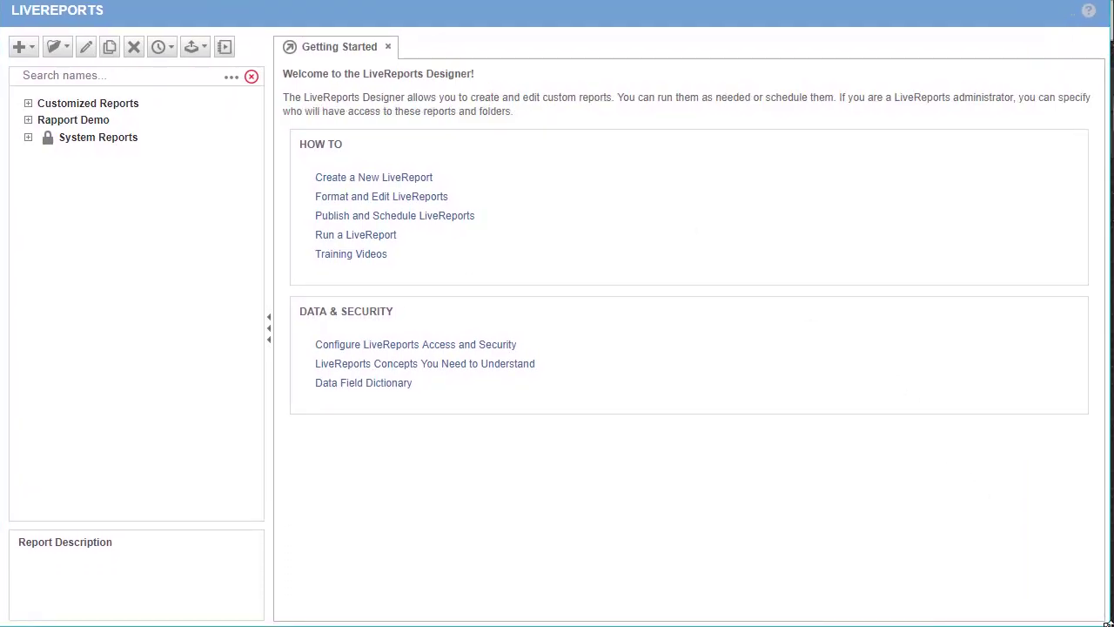
Step: Browse the System Reports folders, check the description of the Service Desk report Closed Ticket Performance, and collapse the folders again
{"action": "left_click", "coordinate": [28, 137]}
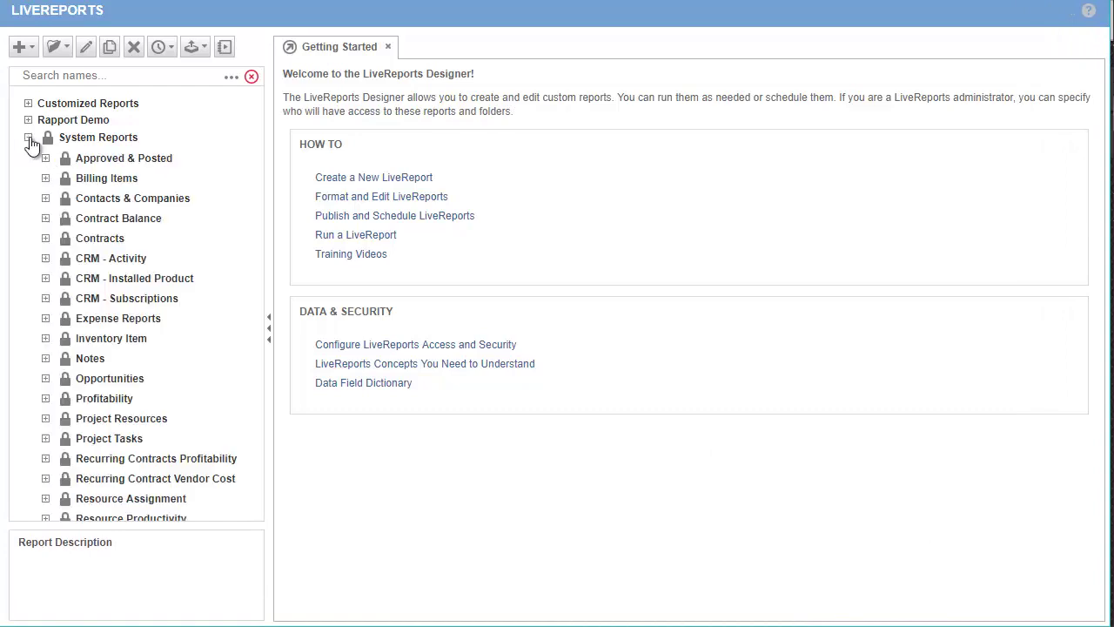
{"action": "scroll", "coordinate": [123, 348], "scroll_direction": "down", "scroll_amount": 2}
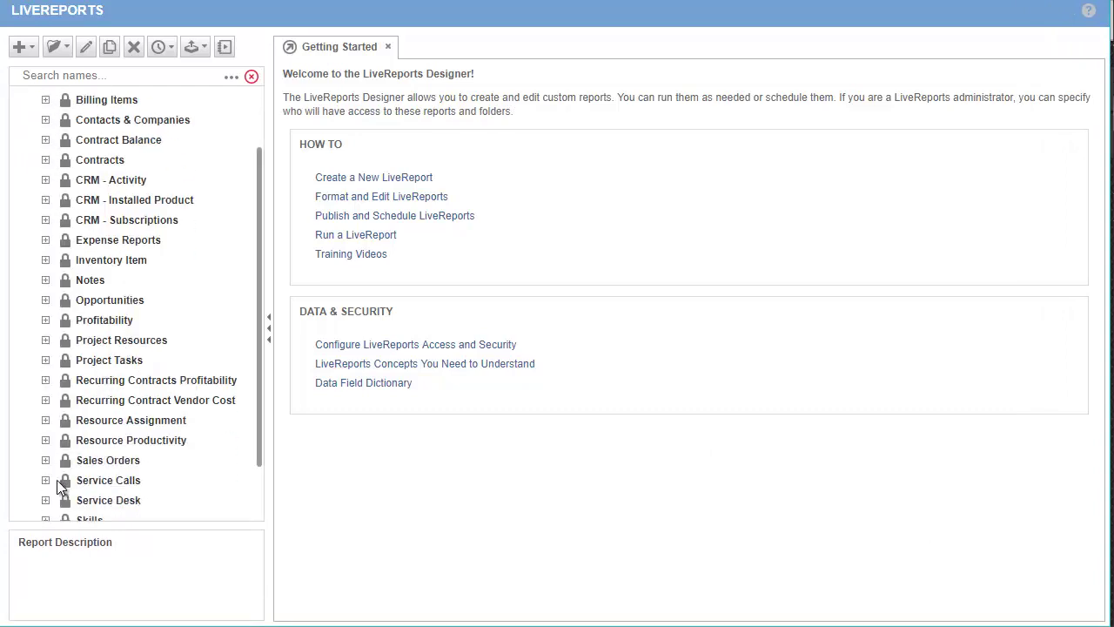
{"action": "left_click", "coordinate": [47, 501]}
{"action": "scroll", "coordinate": [131, 435], "scroll_direction": "down", "scroll_amount": 3}
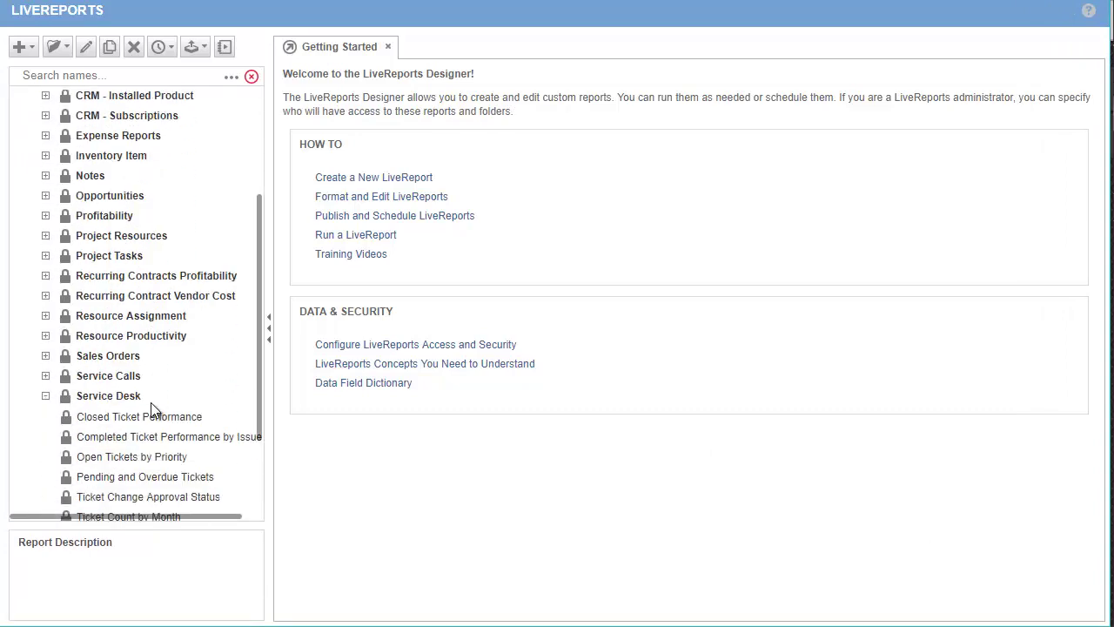
{"action": "left_click", "coordinate": [100, 420]}
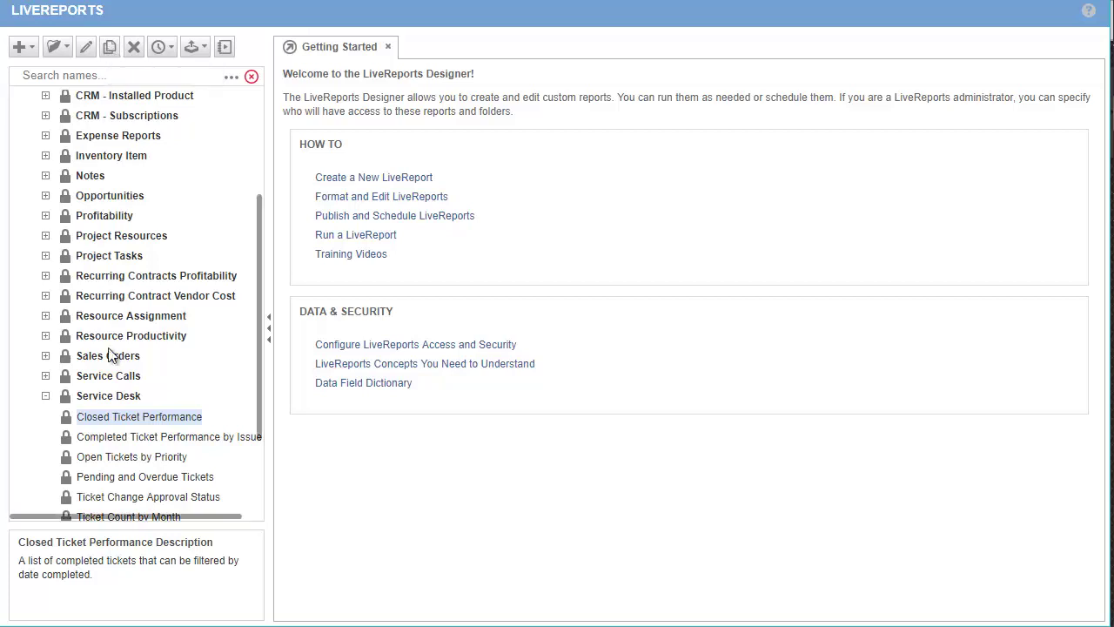
{"action": "left_click", "coordinate": [47, 397]}
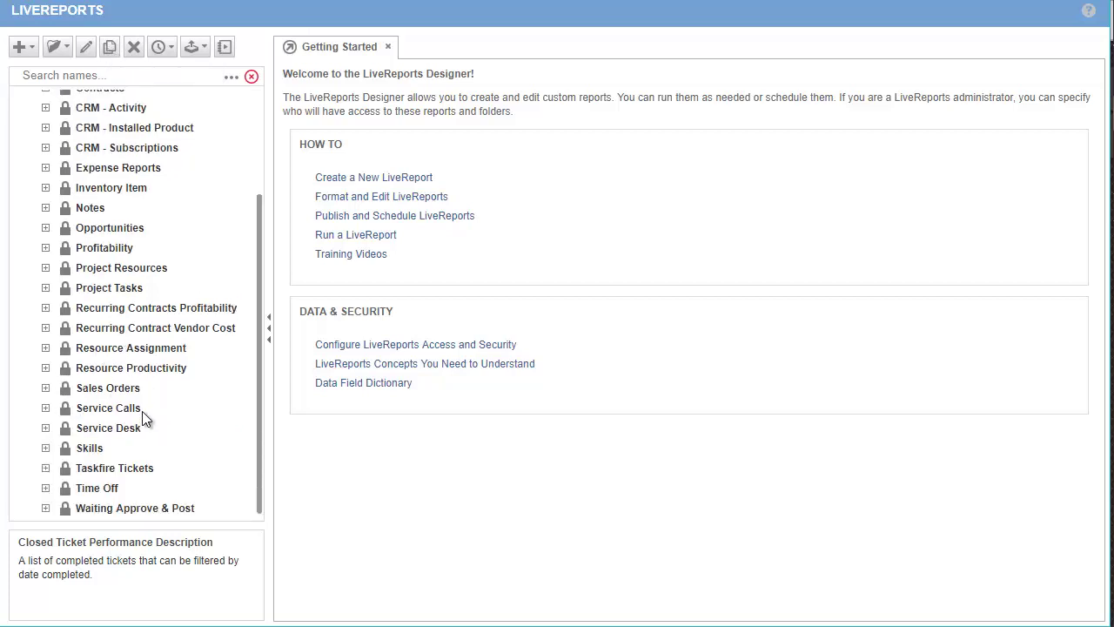
{"action": "scroll", "coordinate": [144, 416], "scroll_direction": "up", "scroll_amount": 5}
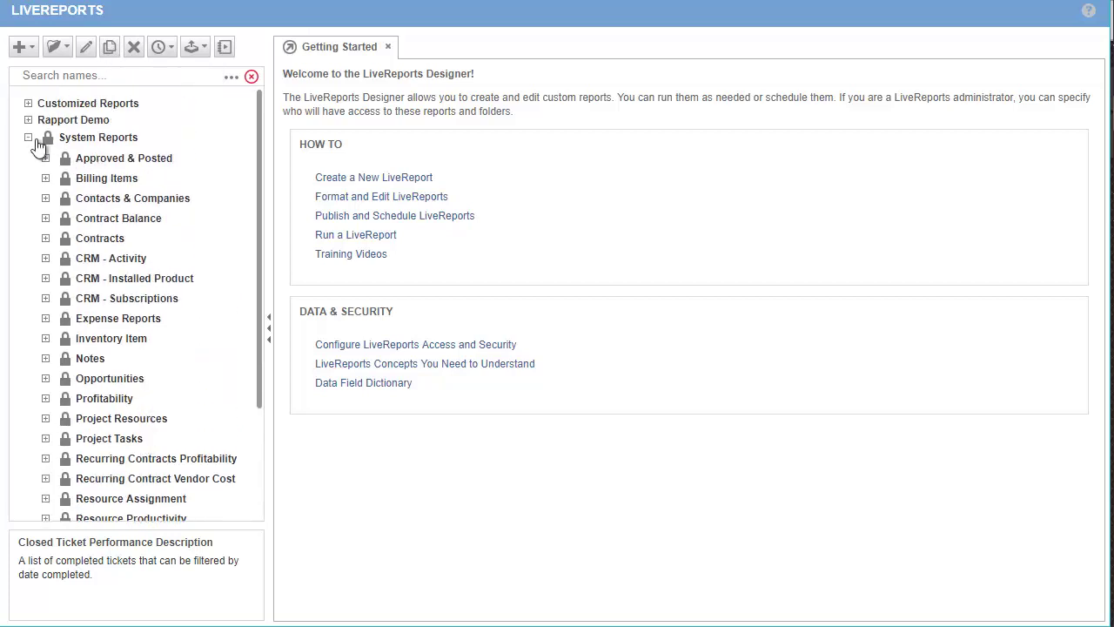
{"action": "left_click", "coordinate": [28, 137]}
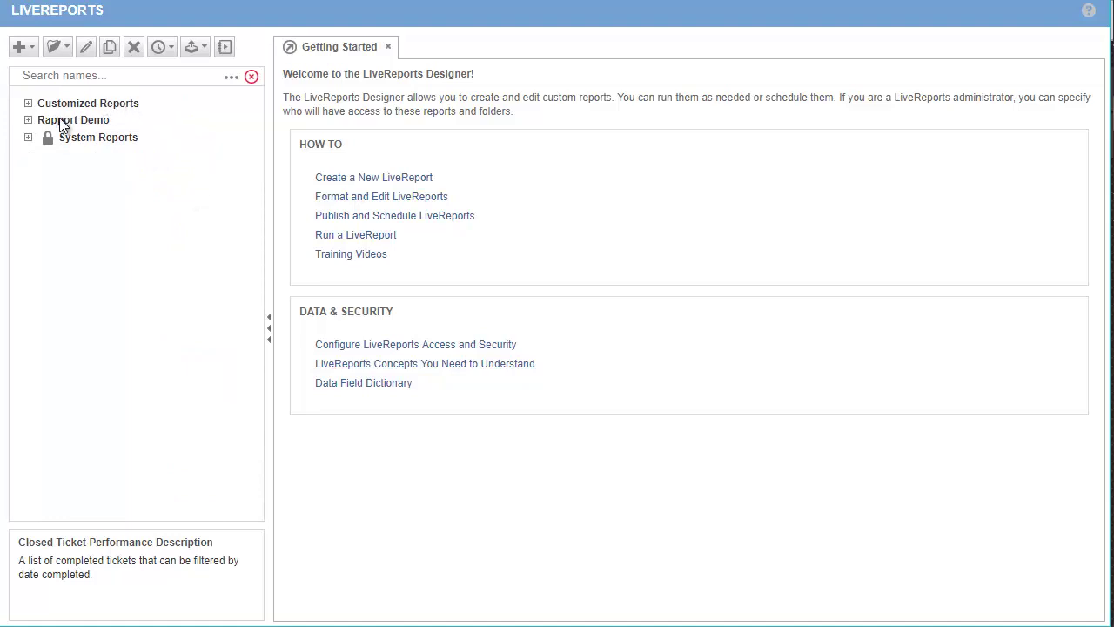
Step: Look through the reports stored in the Rapport Demo and Customized Reports folders
{"action": "left_click", "coordinate": [62, 120]}
{"action": "left_click", "coordinate": [28, 120]}
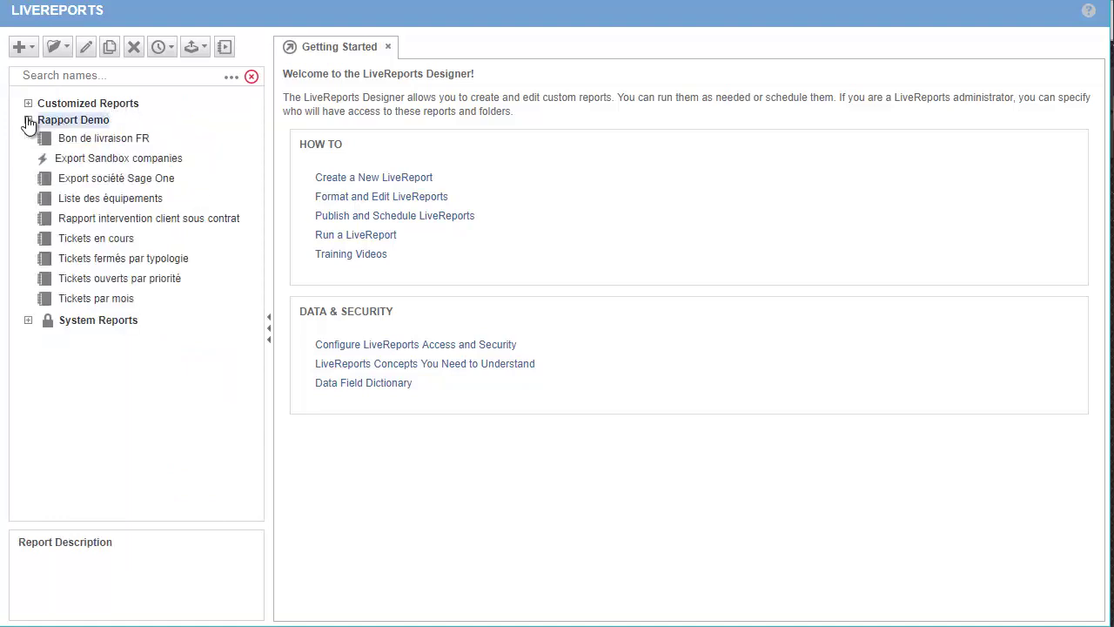
{"action": "left_click", "coordinate": [29, 50]}
{"action": "left_click", "coordinate": [27, 120]}
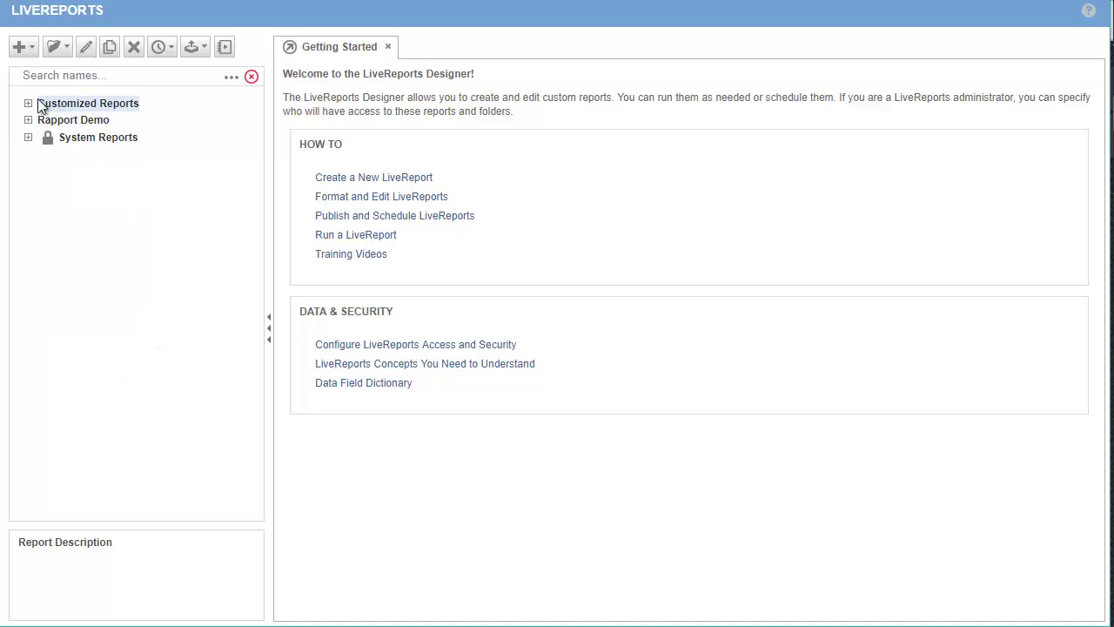
{"action": "left_click", "coordinate": [28, 120]}
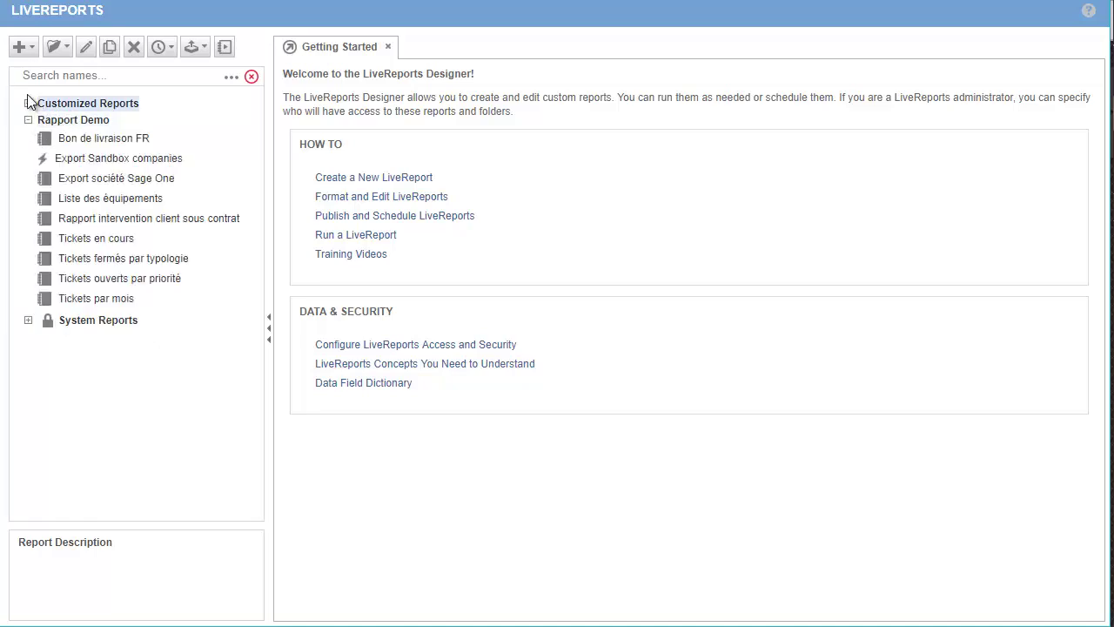
{"action": "left_click", "coordinate": [28, 103]}
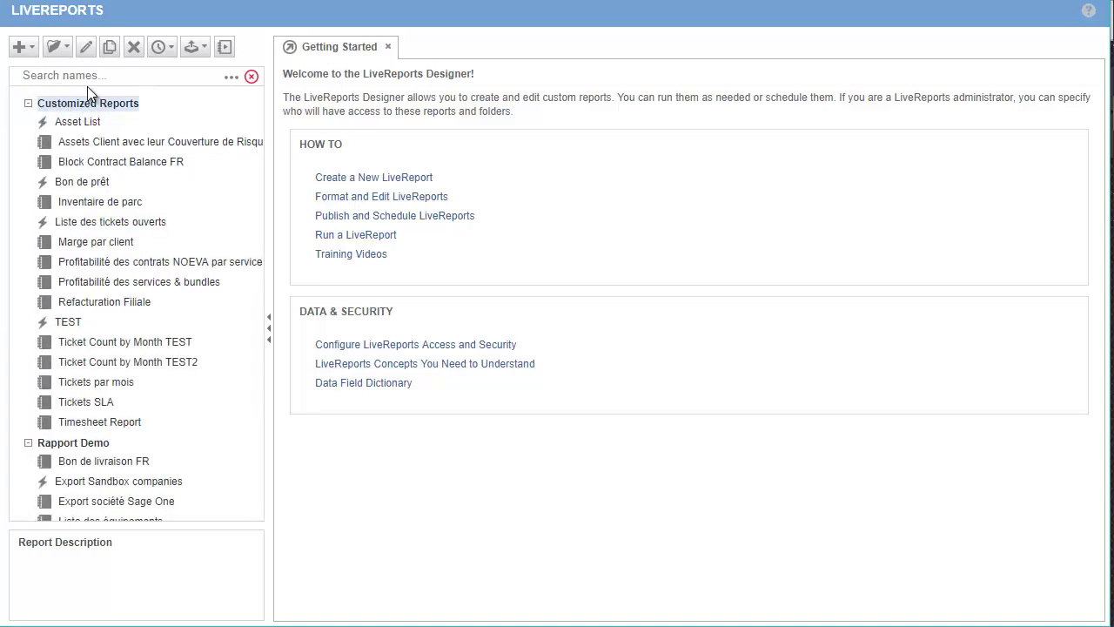
{"action": "left_click", "coordinate": [28, 102]}
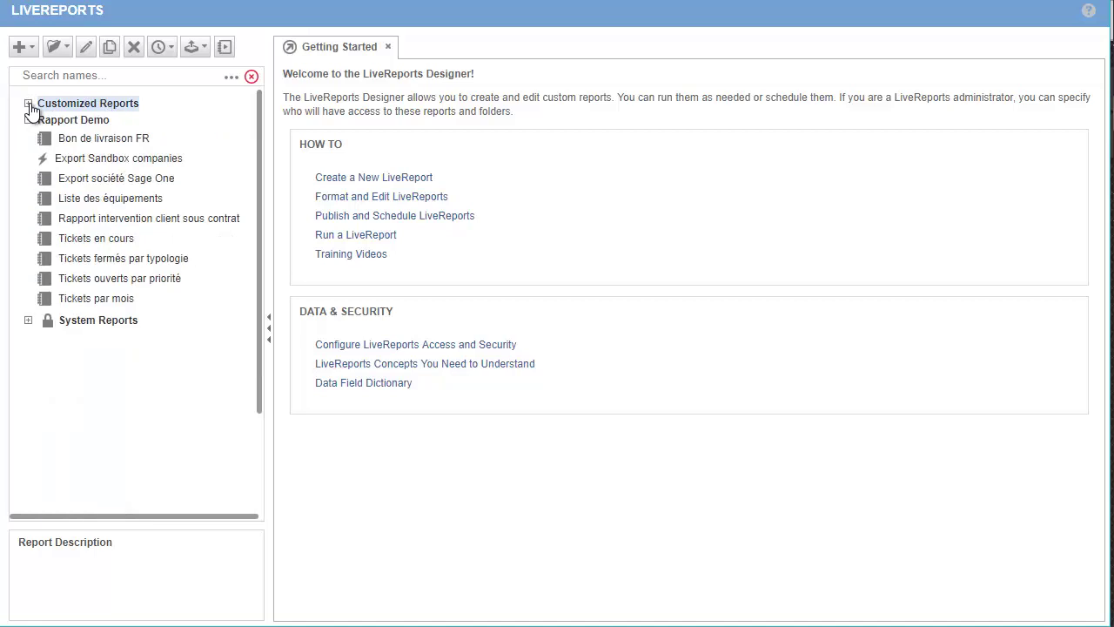
Step: Add a root folder named "Rapports Clients" and collapse the Rapport Demo folder
{"action": "left_click", "coordinate": [56, 46]}
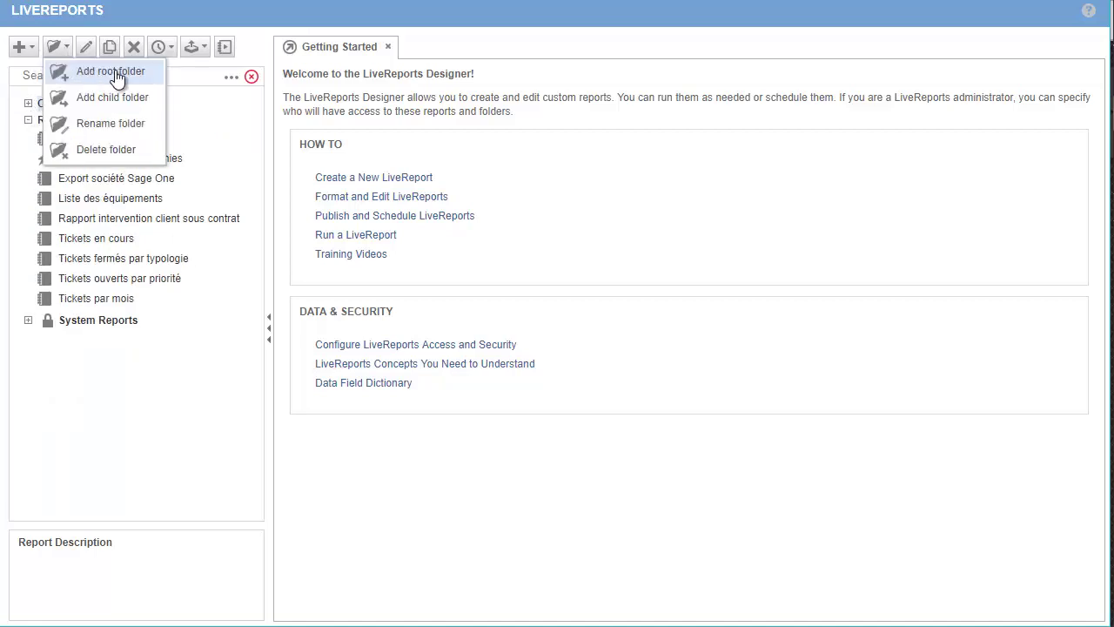
{"action": "left_click", "coordinate": [116, 70]}
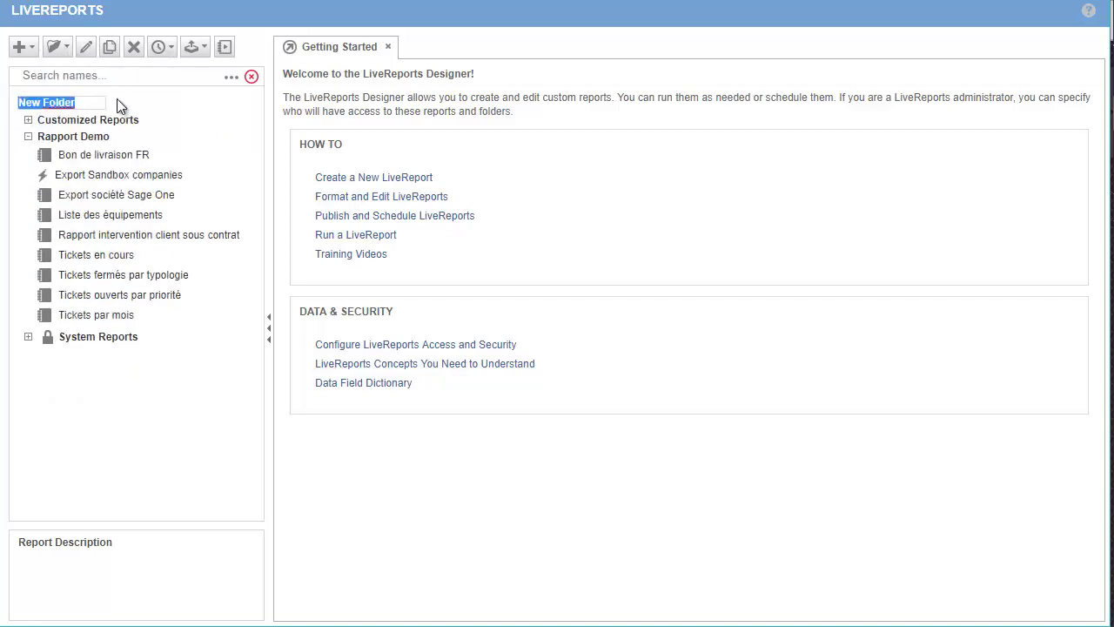
{"action": "type", "text": "Rapports Clients"}
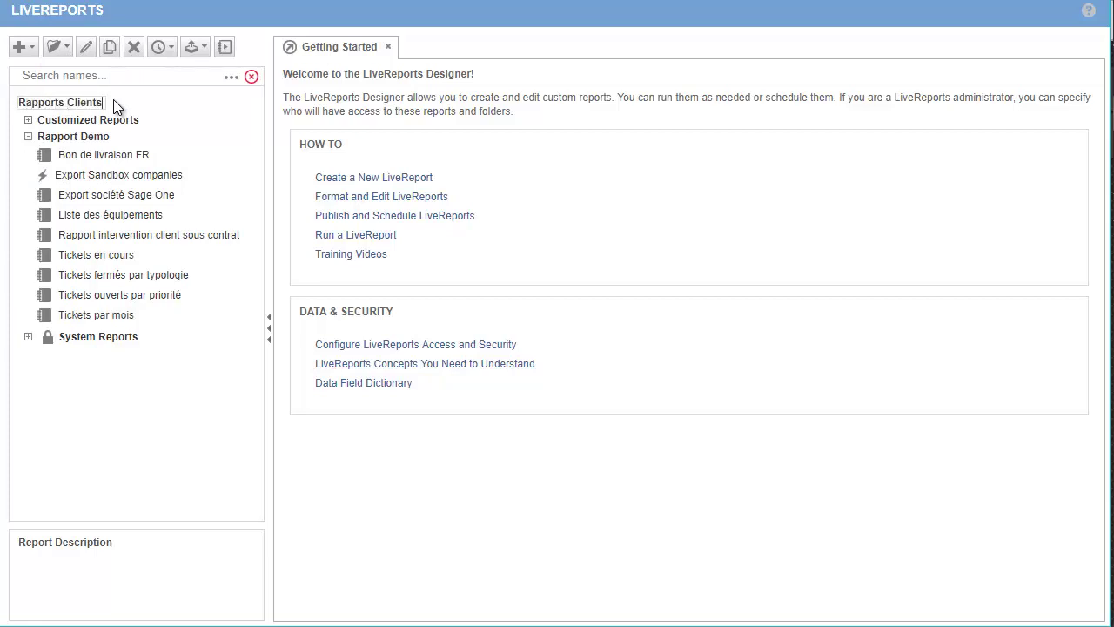
{"action": "key", "text": "Return"}
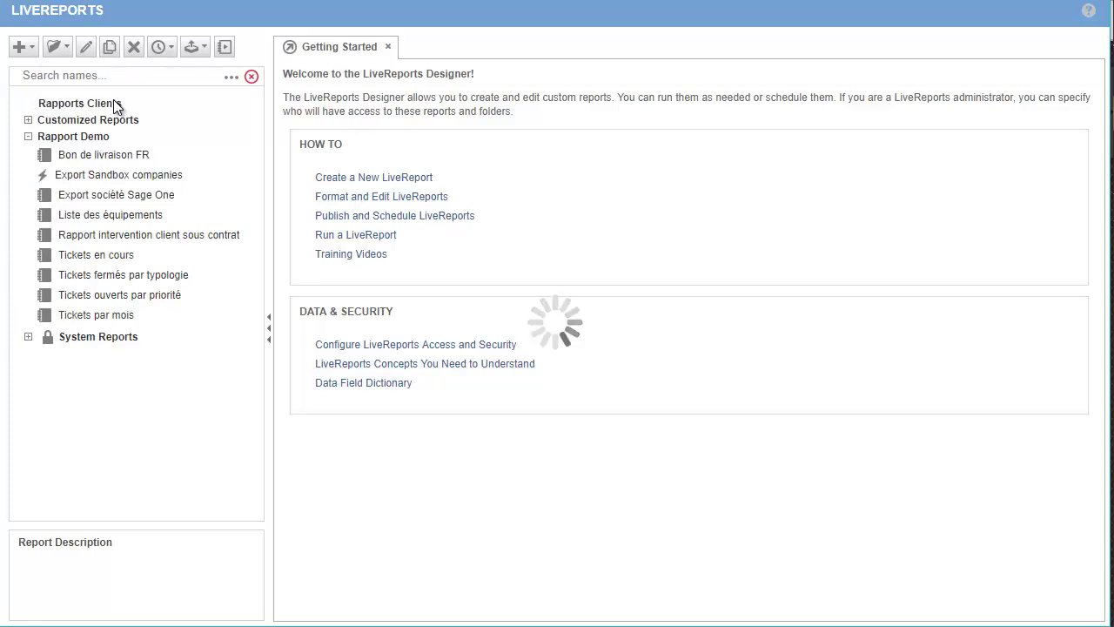
{"action": "left_click", "coordinate": [28, 120]}
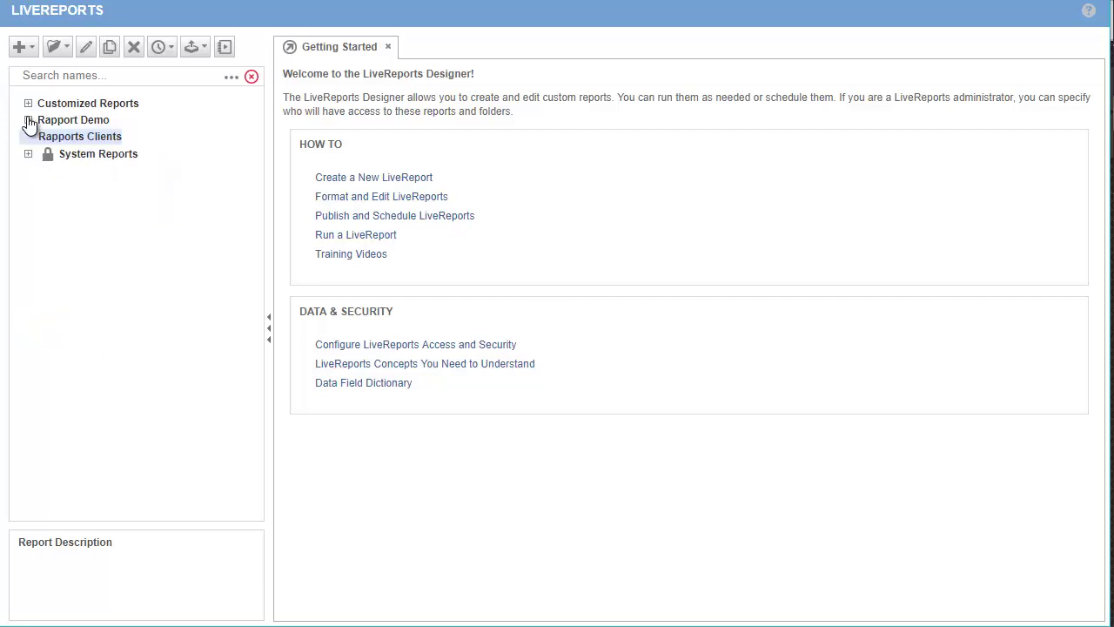
Step: Create an Express Report named "Liste des tickets sous contrats" in the Rapports Clients folder and proceed to its categories
{"action": "left_click", "coordinate": [28, 46]}
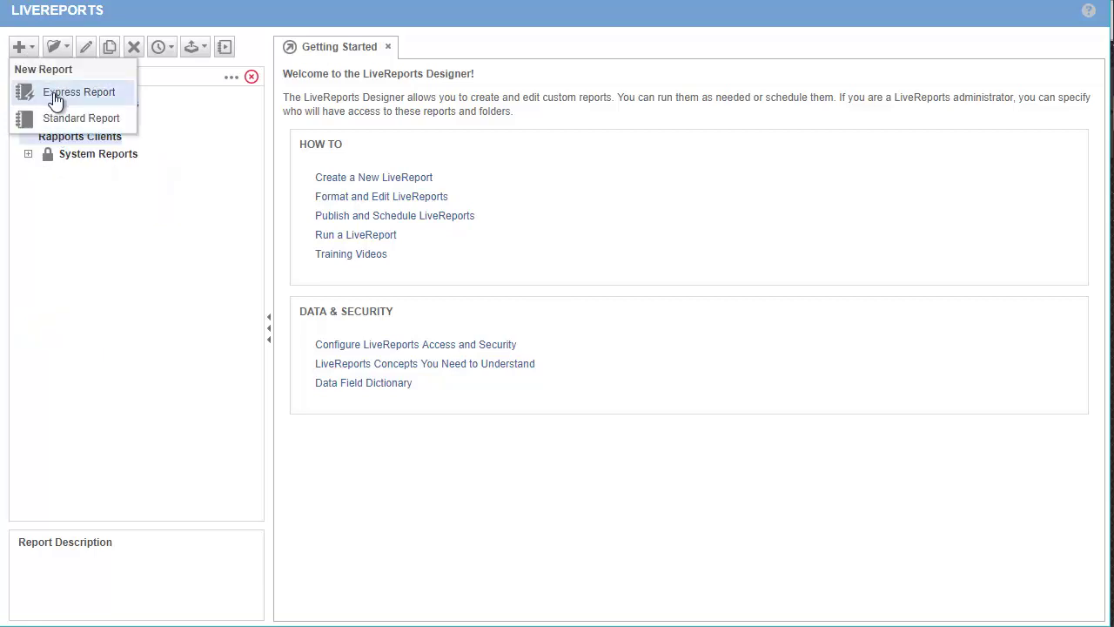
{"action": "left_click", "coordinate": [56, 91]}
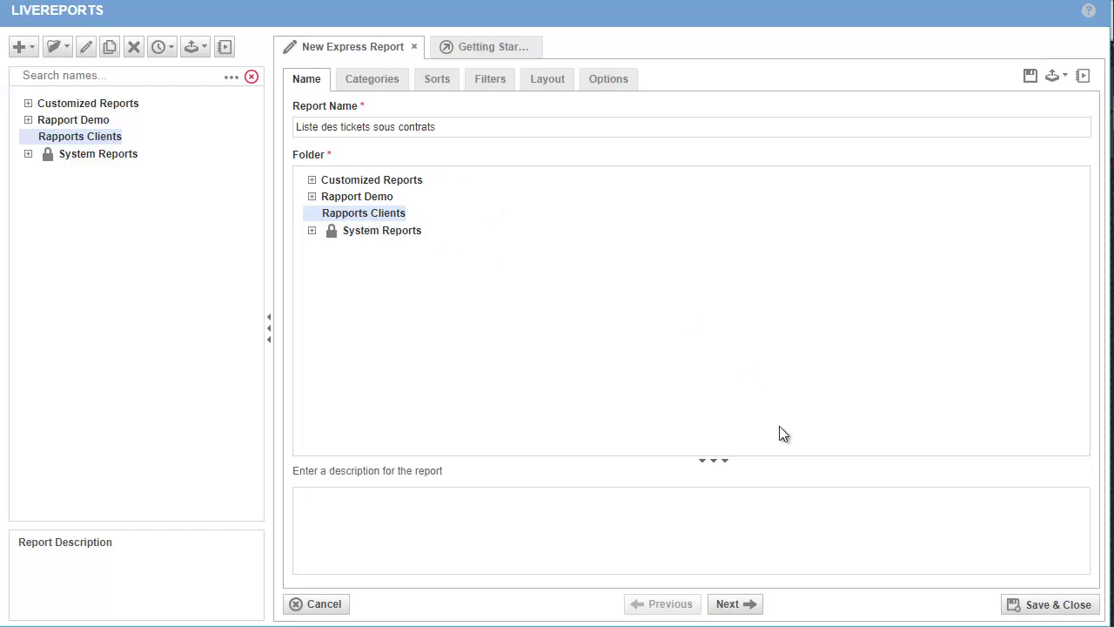
{"action": "left_click", "coordinate": [736, 604]}
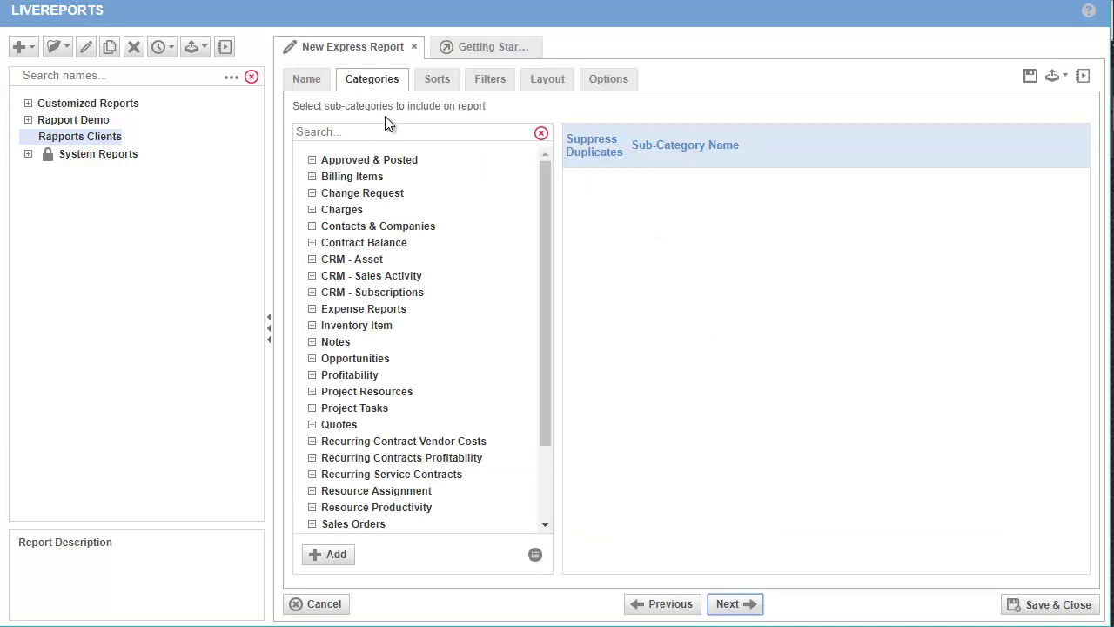
Step: Add the *Ticket and Company sub-categories from the Service Desk category to the report
{"action": "left_click", "coordinate": [543, 174]}
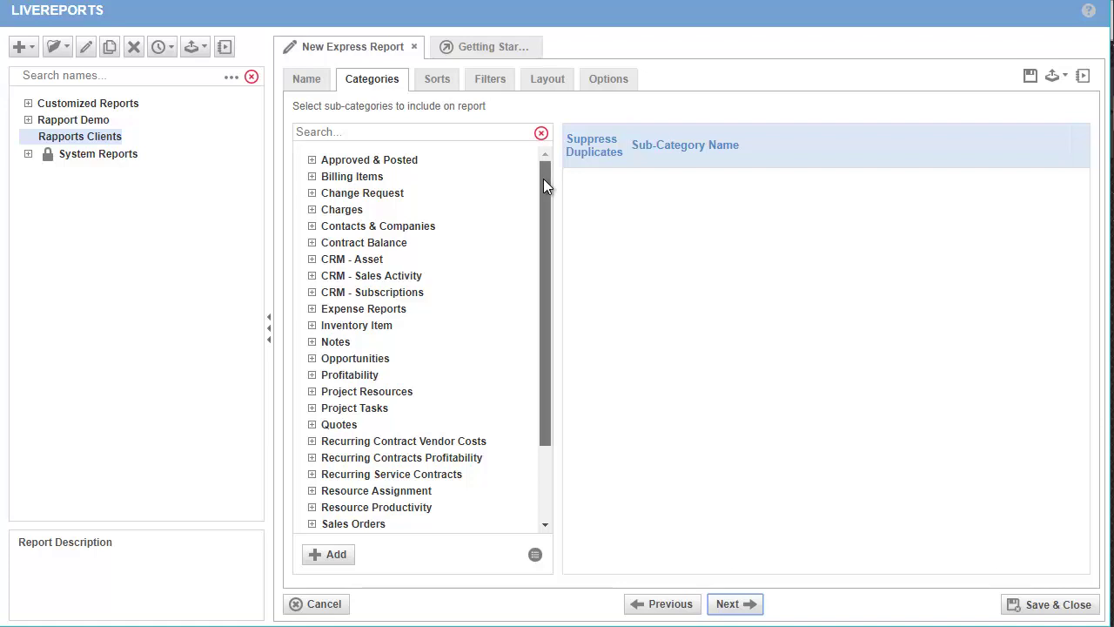
{"action": "left_click_drag", "start_coordinate": [543, 185], "coordinate": [548, 393]}
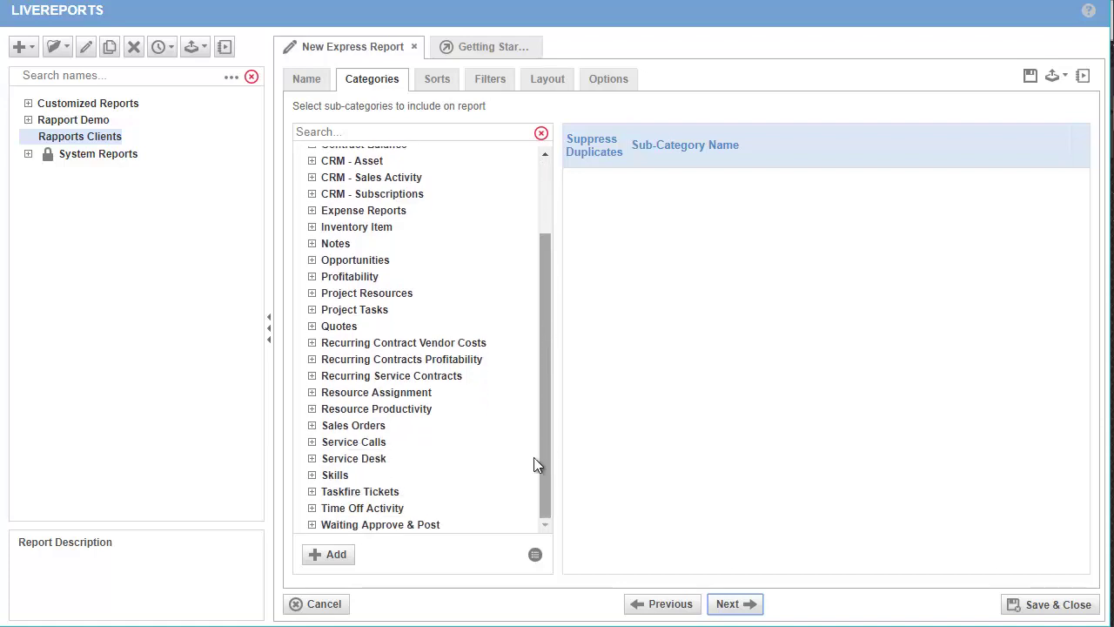
{"action": "left_click", "coordinate": [328, 462]}
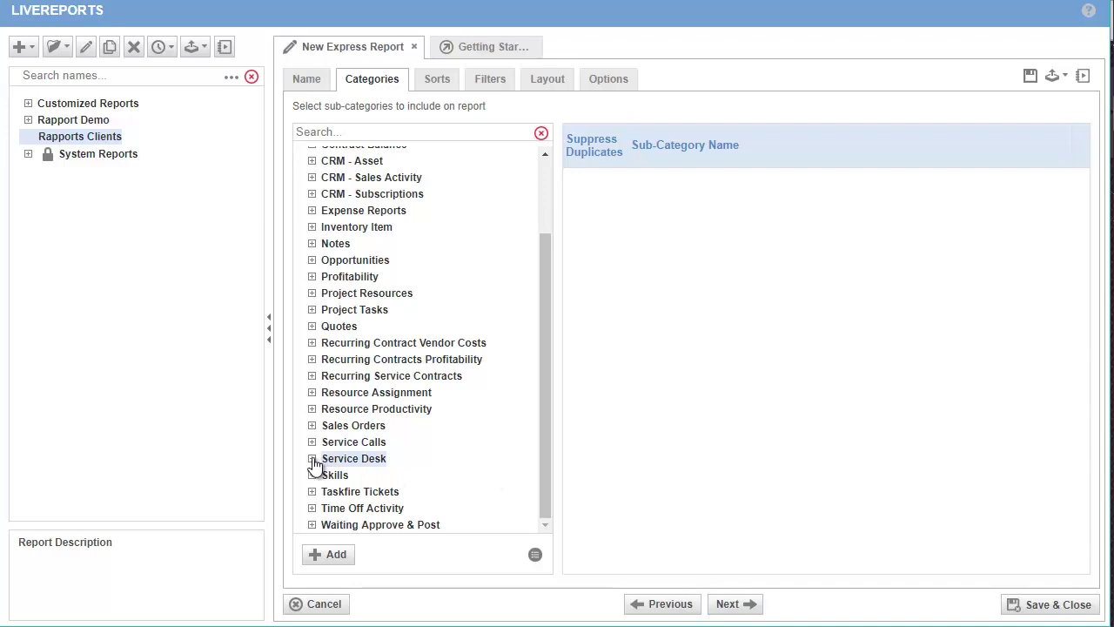
{"action": "left_click", "coordinate": [312, 459]}
{"action": "scroll", "coordinate": [413, 392], "scroll_direction": "down", "scroll_amount": 5}
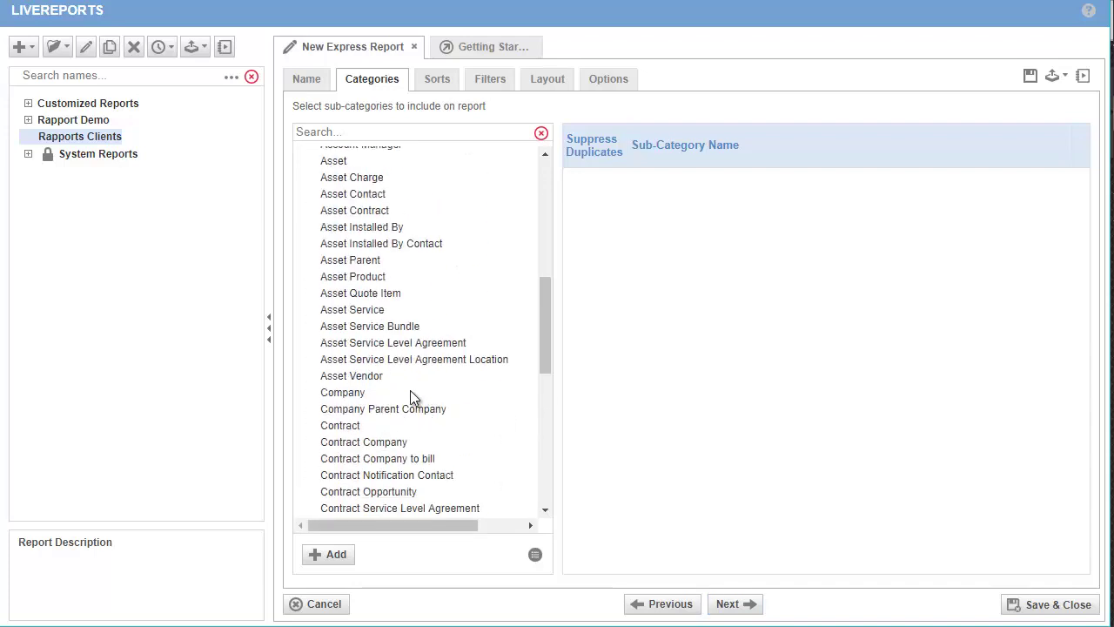
{"action": "scroll", "coordinate": [383, 322], "scroll_direction": "up", "scroll_amount": 1}
{"action": "left_click_drag", "start_coordinate": [334, 301], "coordinate": [616, 209]}
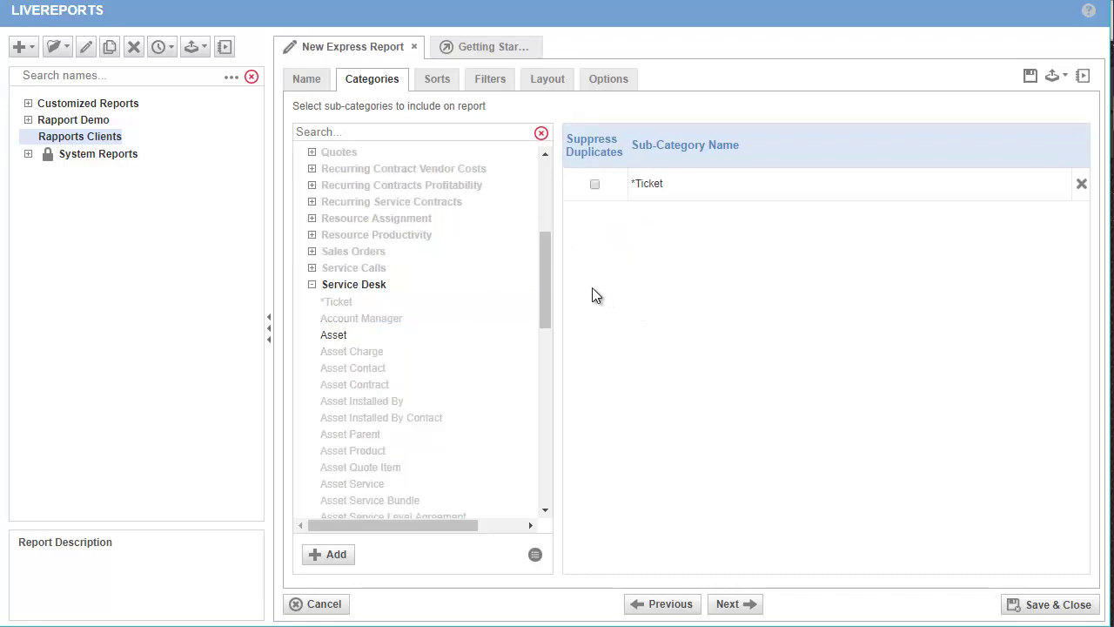
{"action": "scroll", "coordinate": [422, 333], "scroll_direction": "down", "scroll_amount": 5}
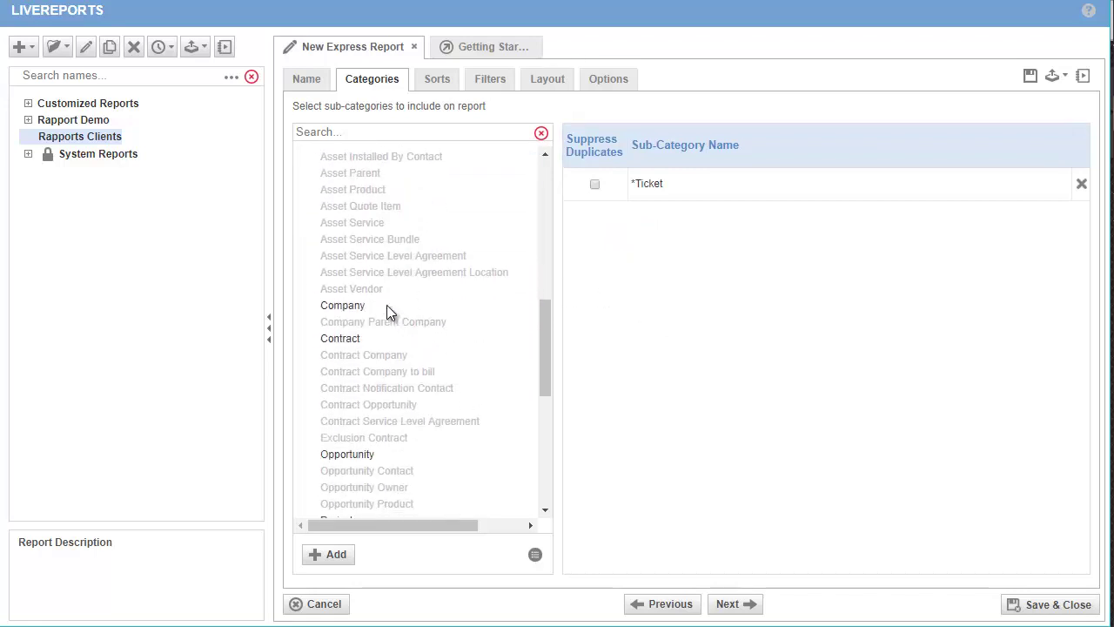
{"action": "double_click", "coordinate": [478, 309]}
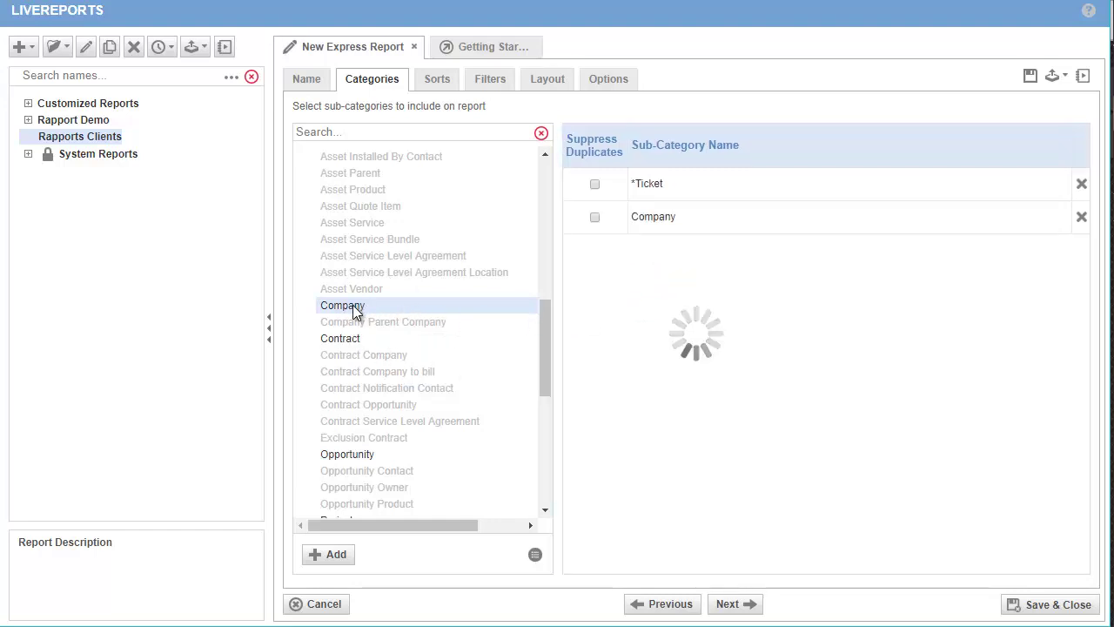
Step: Review the list of data fields contained in the Service Desk Contract sub-category, and close the list
{"action": "left_click", "coordinate": [352, 343]}
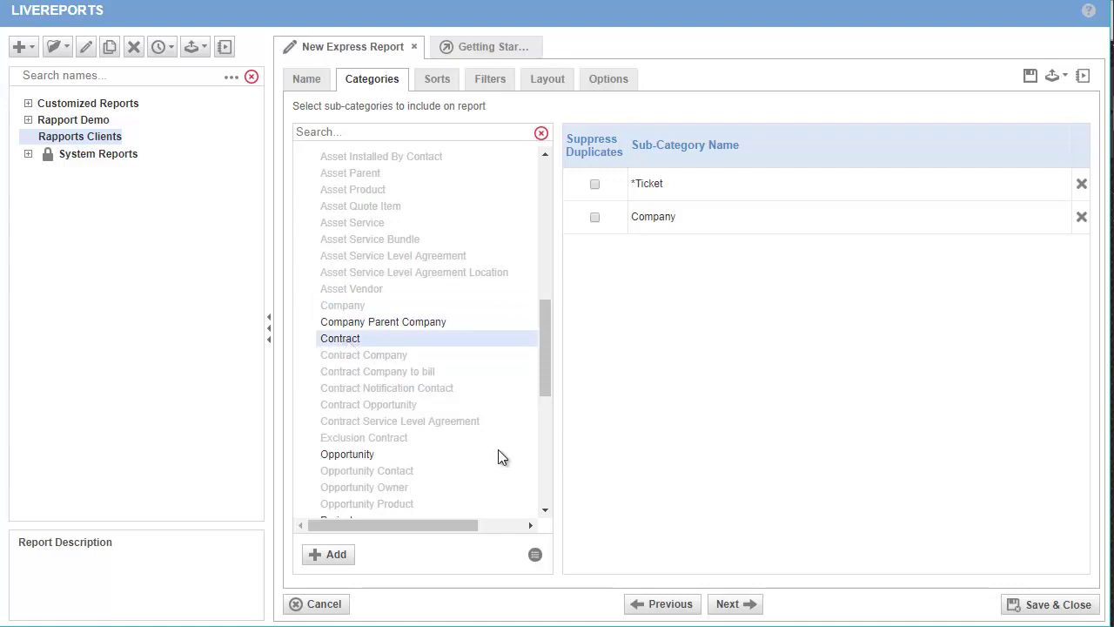
{"action": "left_click", "coordinate": [536, 555]}
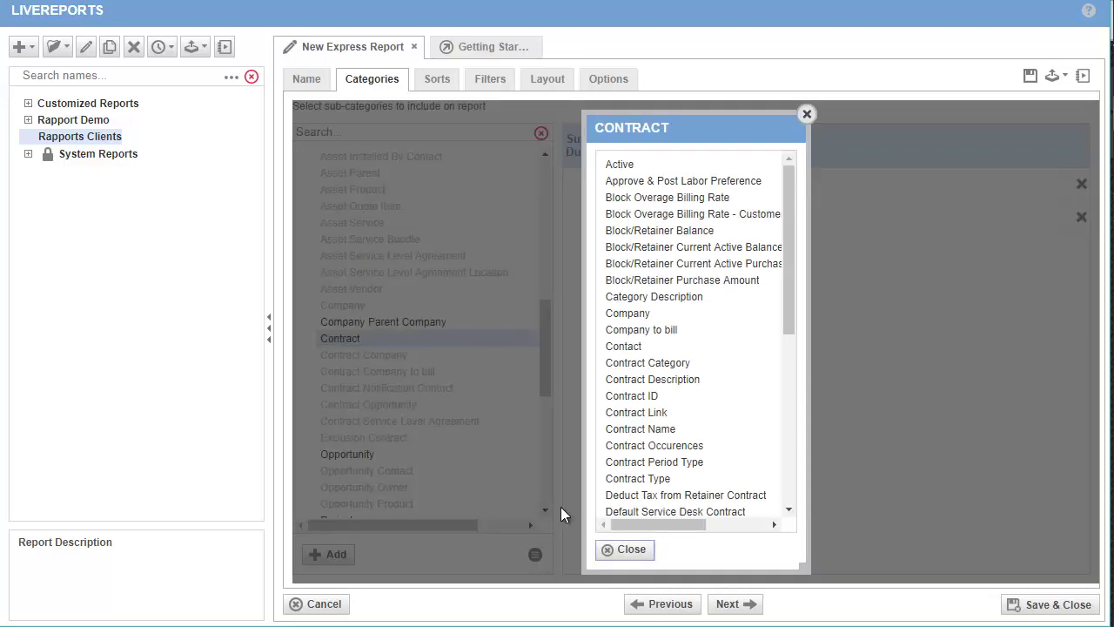
{"action": "left_click_drag", "start_coordinate": [790, 178], "coordinate": [804, 347]}
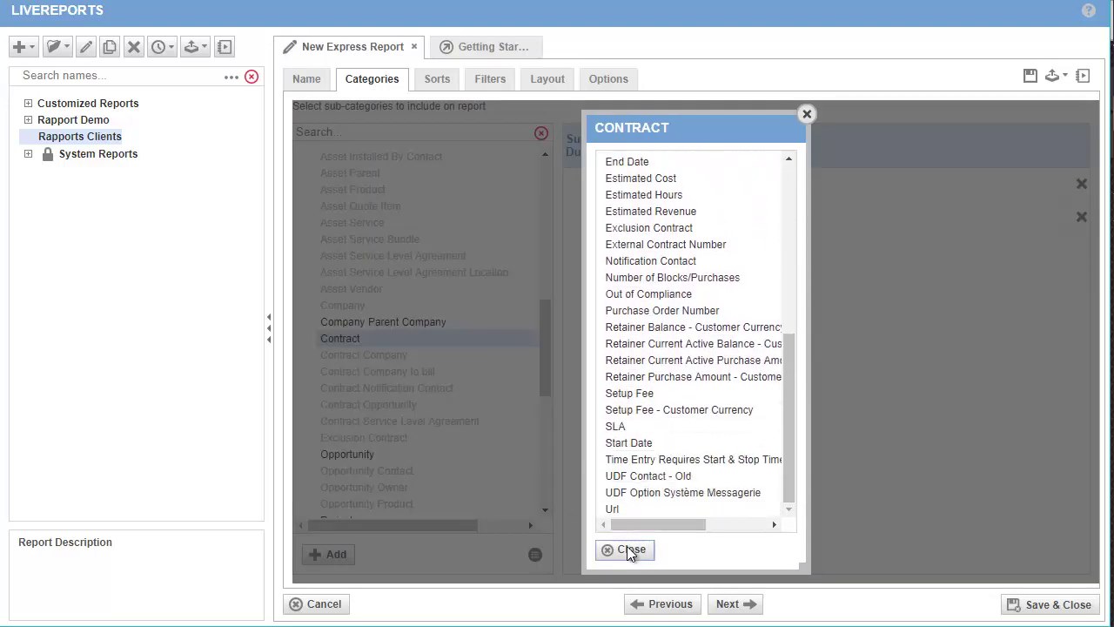
{"action": "left_click", "coordinate": [629, 551]}
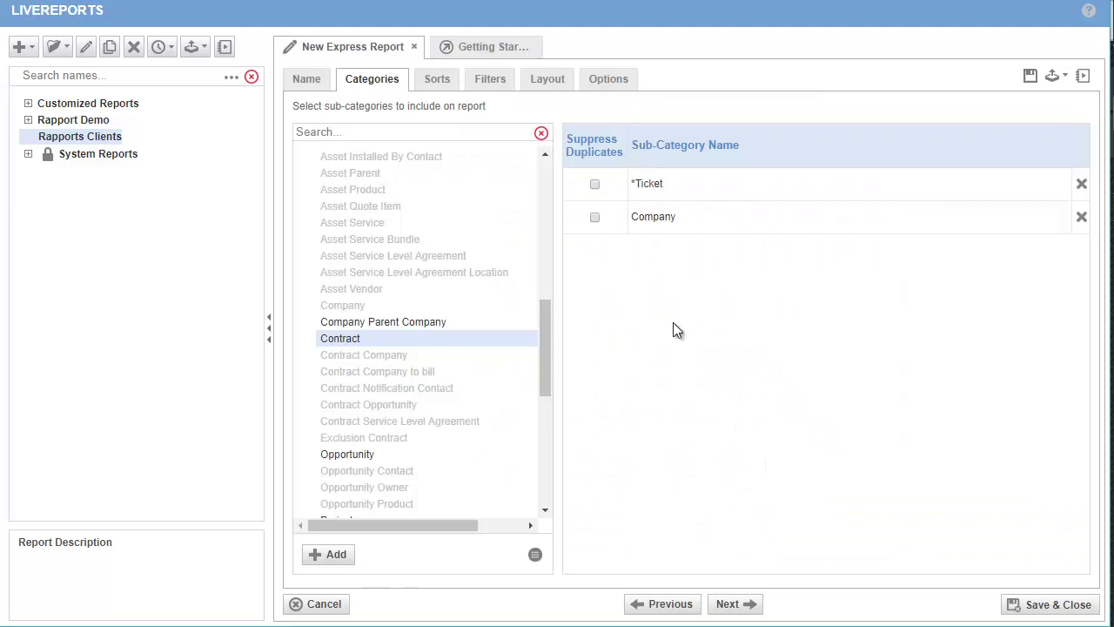
Step: Add the Contract and Ticket Contact sub-categories to the report and proceed to its sorts
{"action": "double_click", "coordinate": [347, 343]}
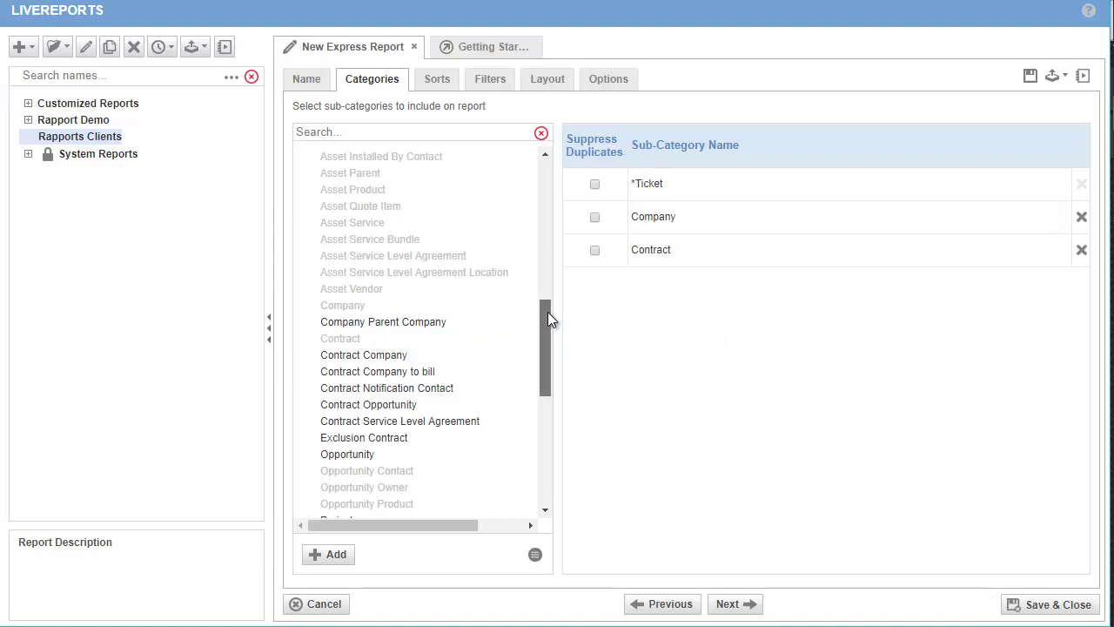
{"action": "left_click_drag", "start_coordinate": [547, 321], "coordinate": [545, 400]}
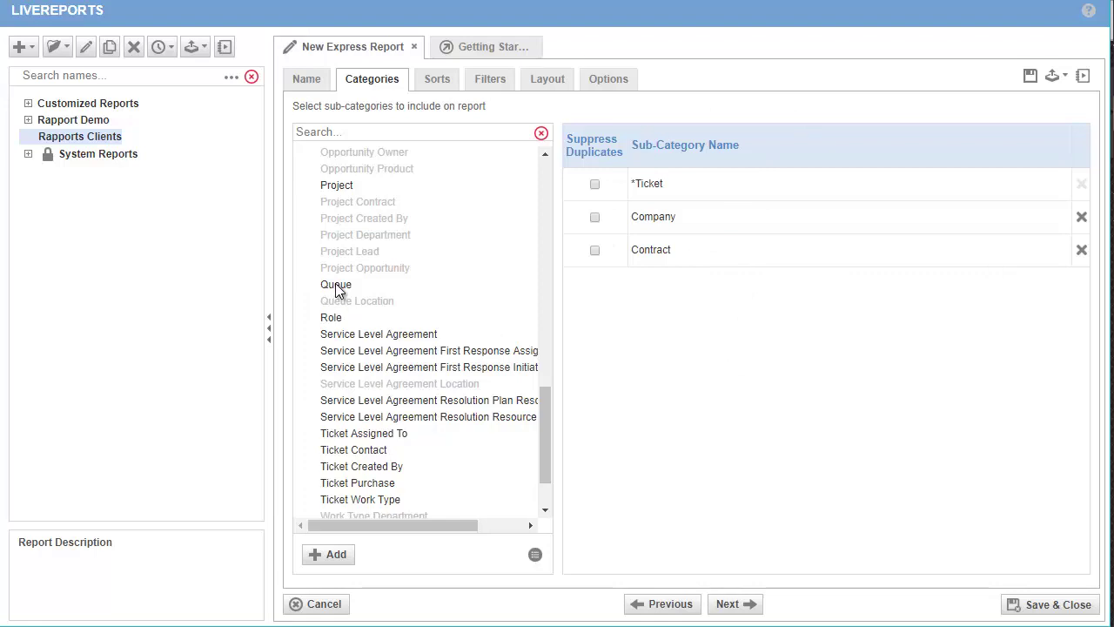
{"action": "double_click", "coordinate": [364, 453]}
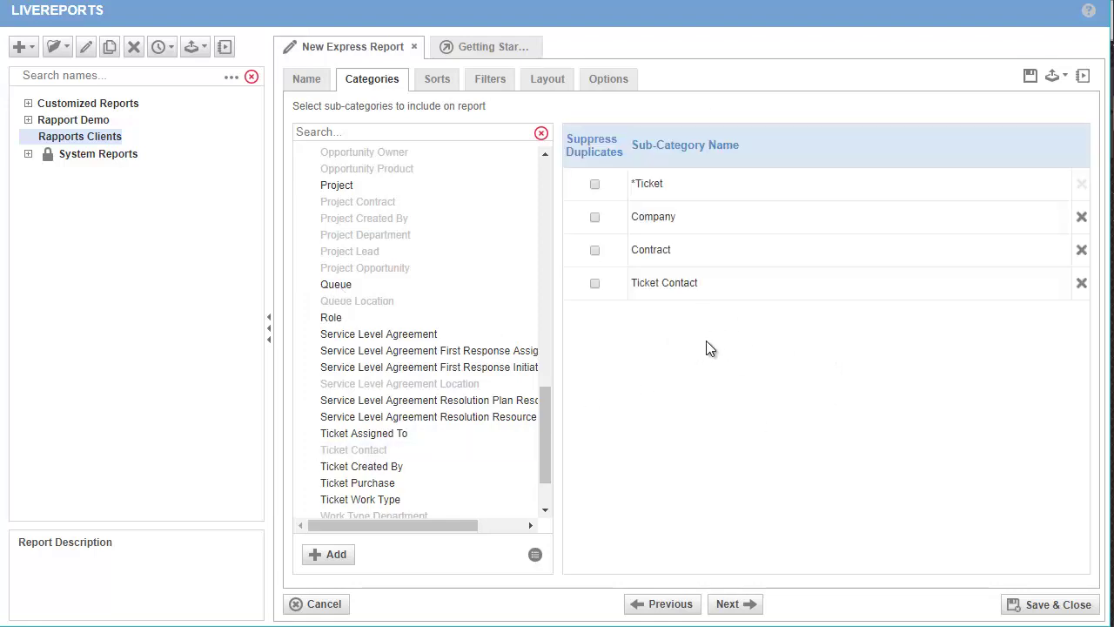
{"action": "left_click", "coordinate": [736, 603]}
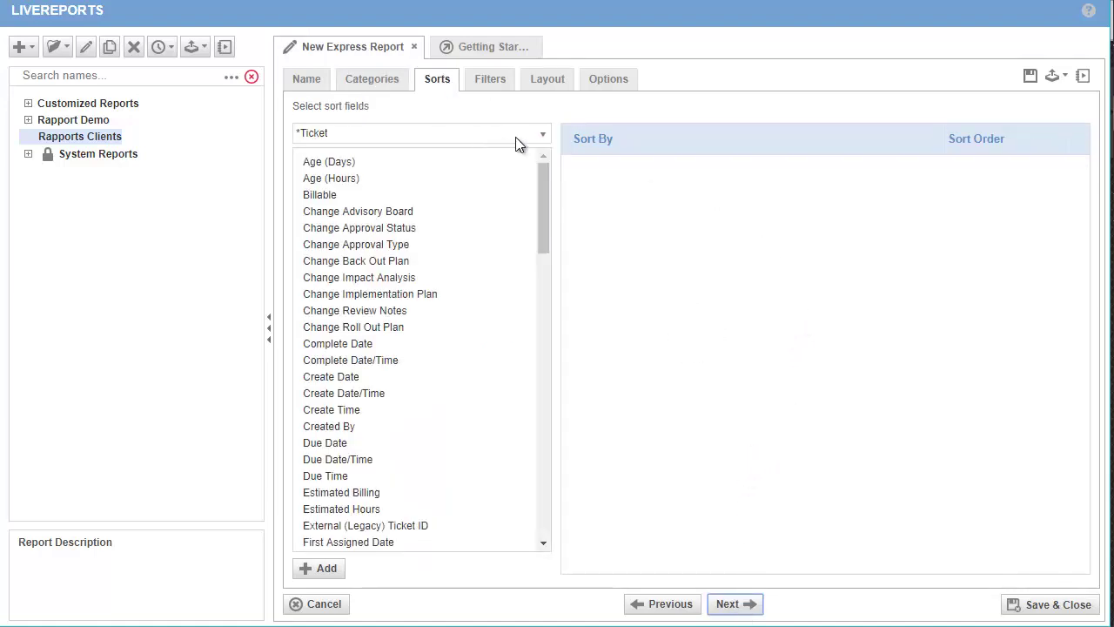
Step: Add the Company Name field from the Company sub-category as the first sort field
{"action": "left_click", "coordinate": [541, 135]}
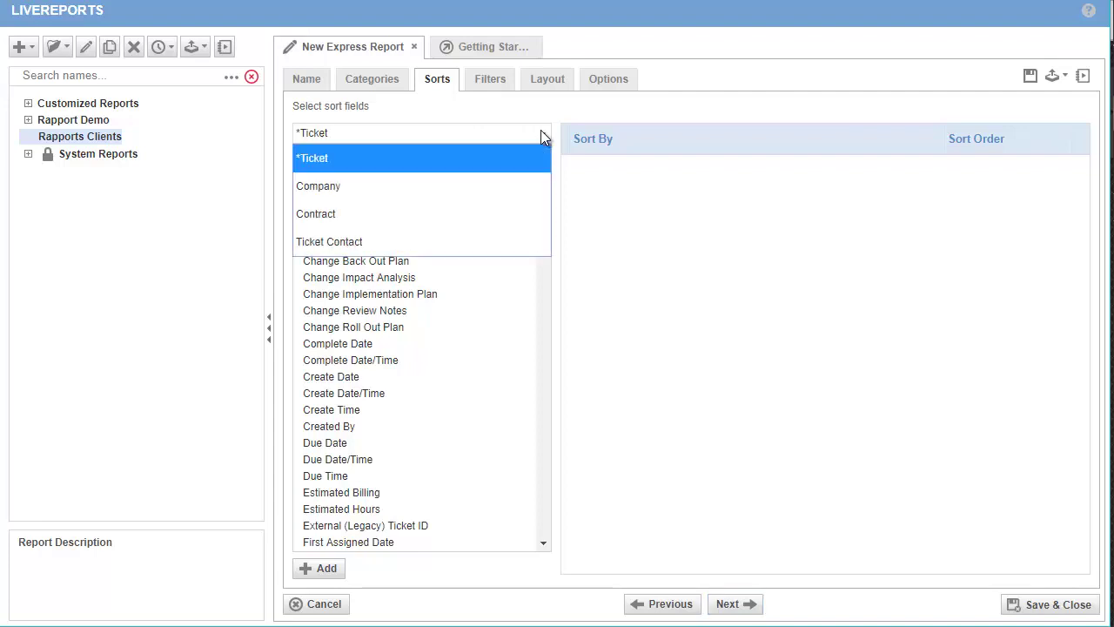
{"action": "left_click", "coordinate": [328, 185]}
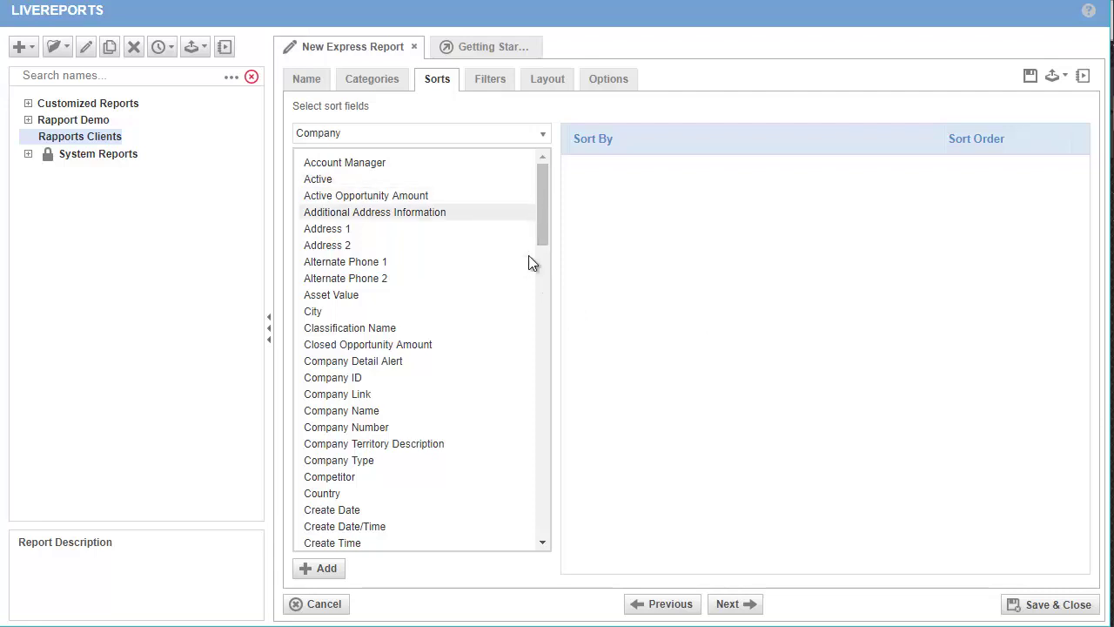
{"action": "left_click", "coordinate": [356, 411]}
{"action": "left_click_drag", "start_coordinate": [388, 410], "coordinate": [611, 250]}
Step: Add the *Ticket Create Date/Time field as the second sort field and proceed to the filters
{"action": "left_click", "coordinate": [539, 130]}
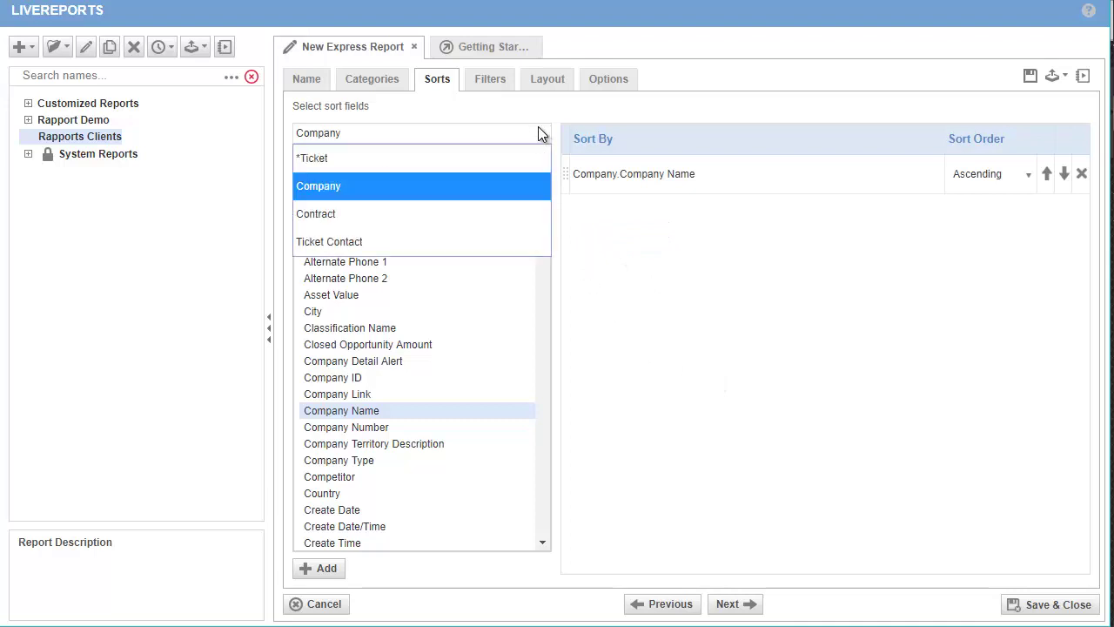
{"action": "left_click", "coordinate": [451, 157]}
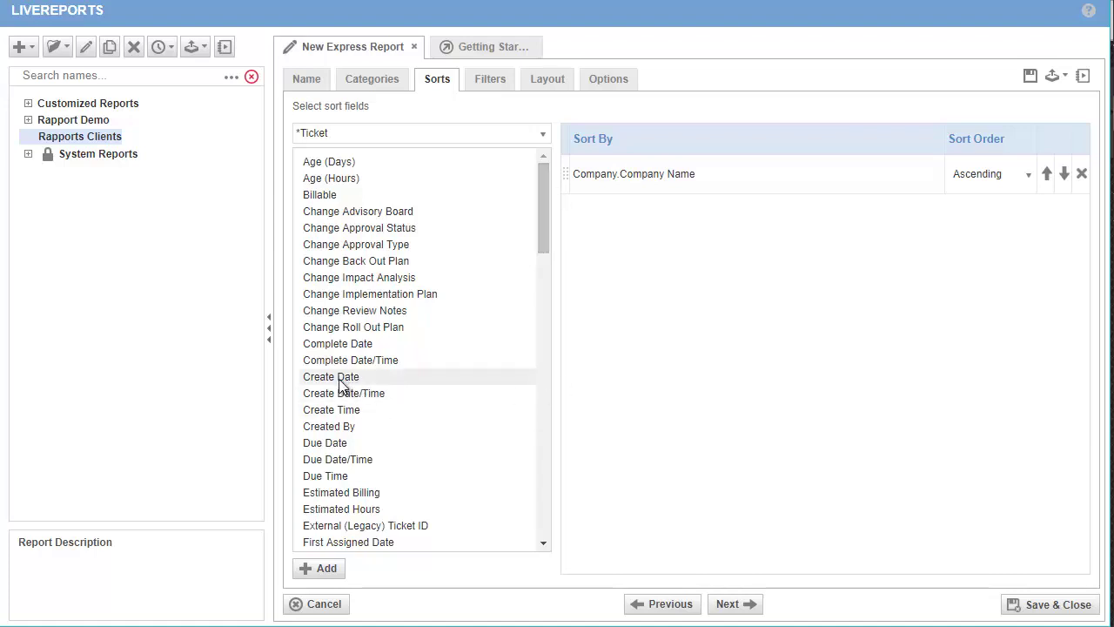
{"action": "left_click_drag", "start_coordinate": [344, 392], "coordinate": [609, 254]}
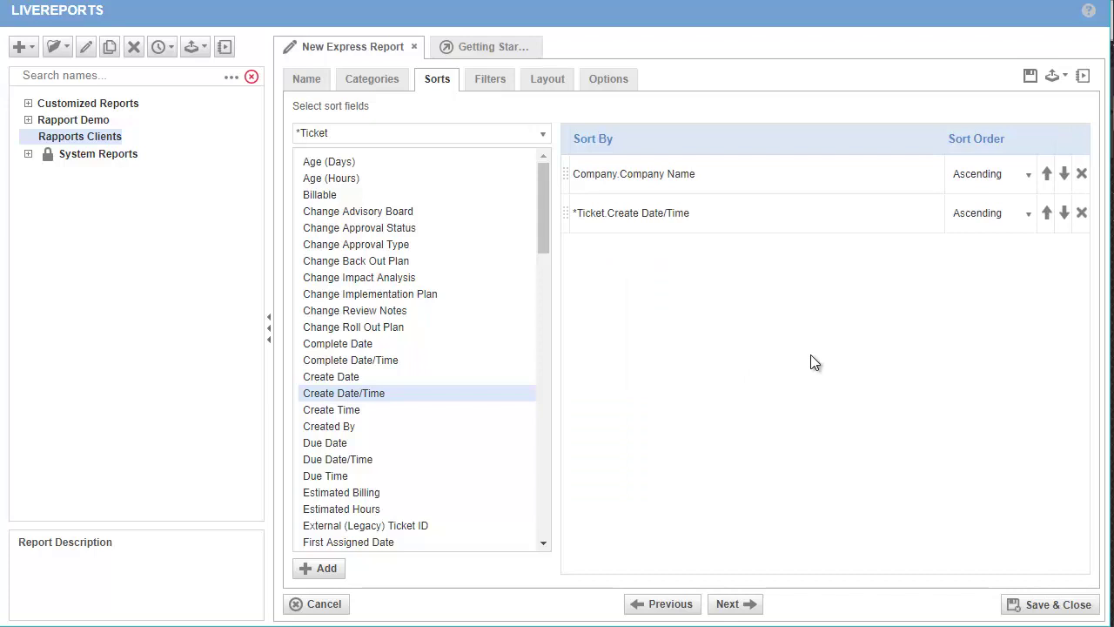
{"action": "left_click", "coordinate": [731, 604]}
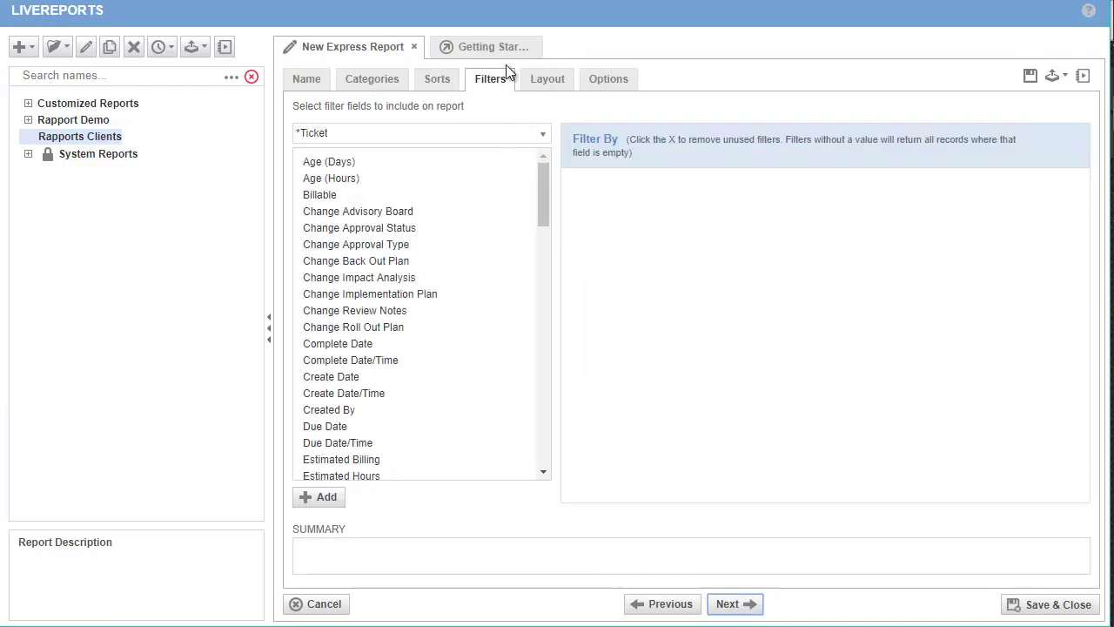
Step: Add a filter on the Company sub-category's Company Name and enable Prompt For Value for it
{"action": "left_click", "coordinate": [543, 135]}
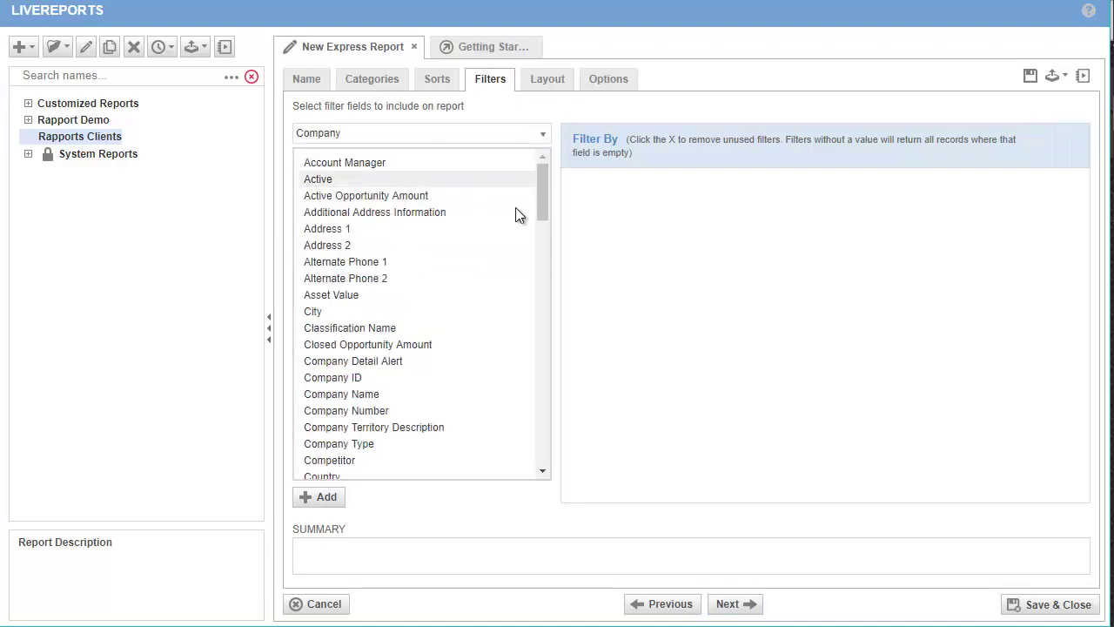
{"action": "left_click_drag", "start_coordinate": [543, 171], "coordinate": [543, 180]}
{"action": "left_click_drag", "start_coordinate": [336, 340], "coordinate": [682, 206]}
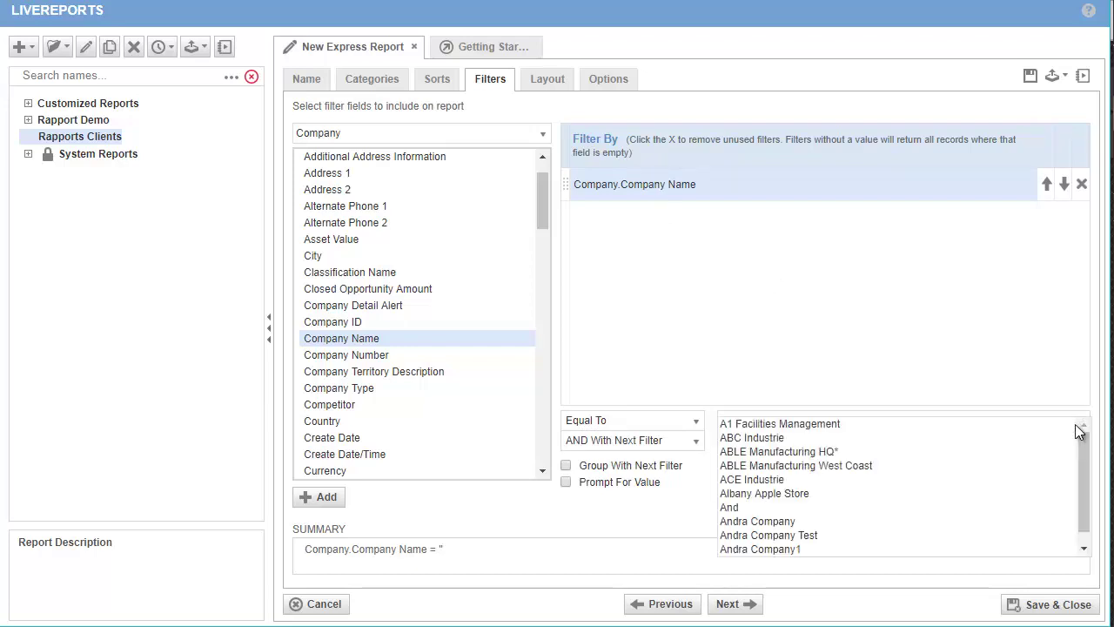
{"action": "left_click", "coordinate": [823, 372]}
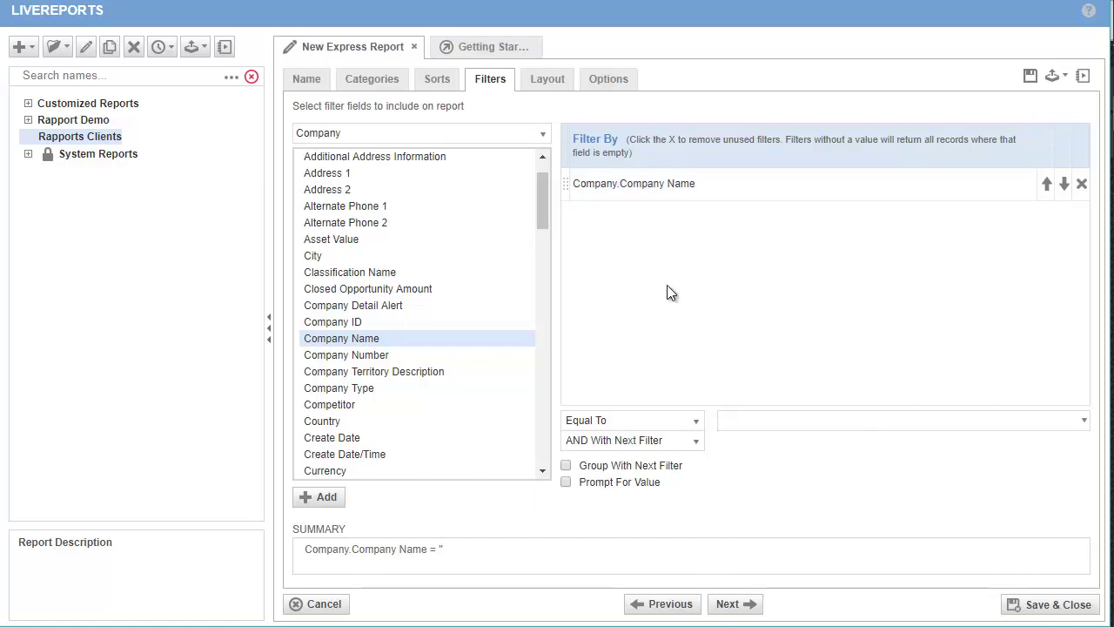
{"action": "left_click", "coordinate": [667, 187]}
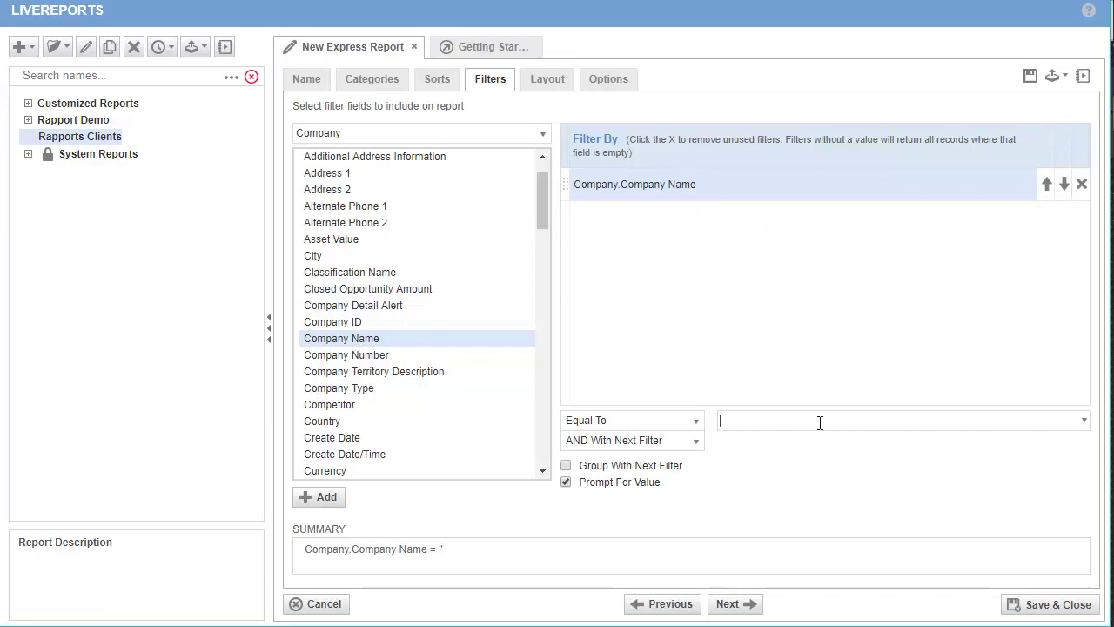
{"action": "left_click", "coordinate": [681, 304]}
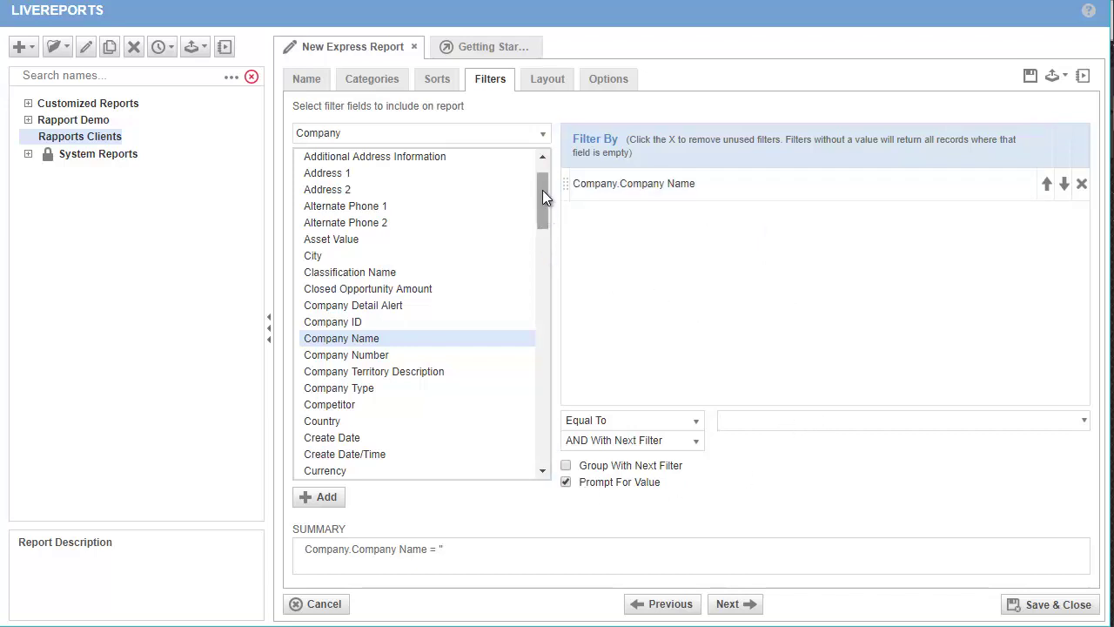
Step: Add a filter on the *Ticket Create Date field with the Is Between operator
{"action": "left_click", "coordinate": [543, 133]}
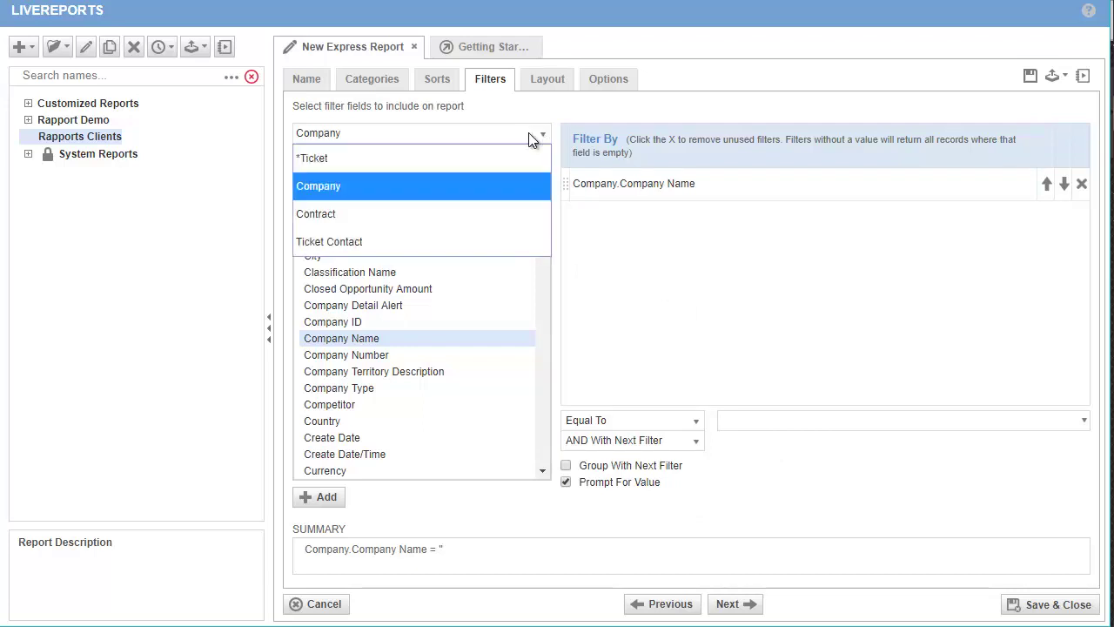
{"action": "left_click", "coordinate": [459, 160]}
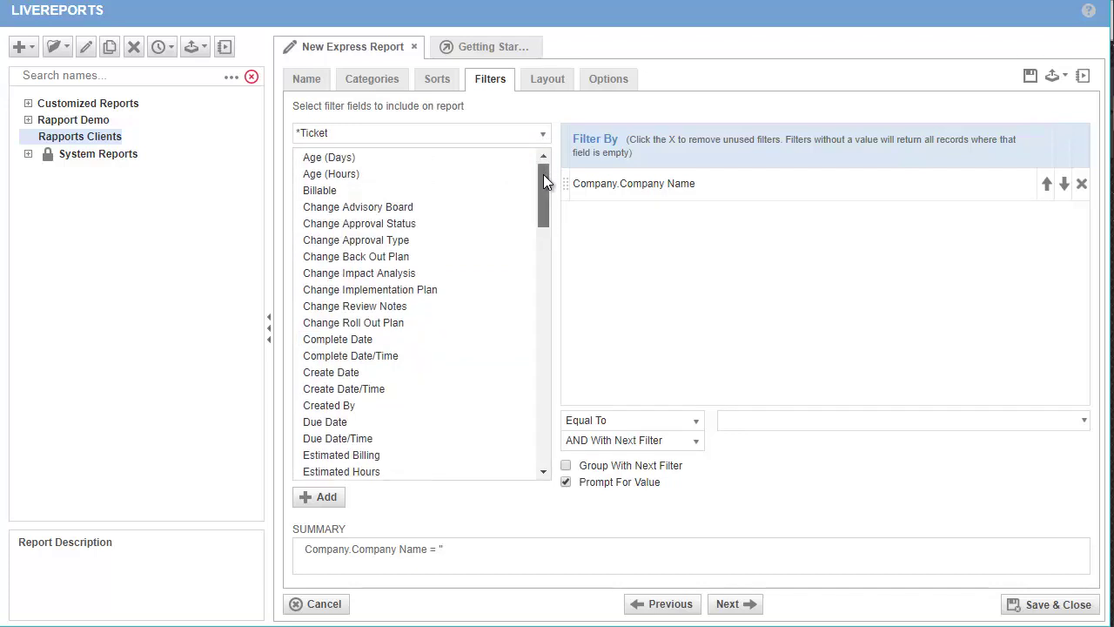
{"action": "left_click_drag", "start_coordinate": [543, 174], "coordinate": [543, 200]}
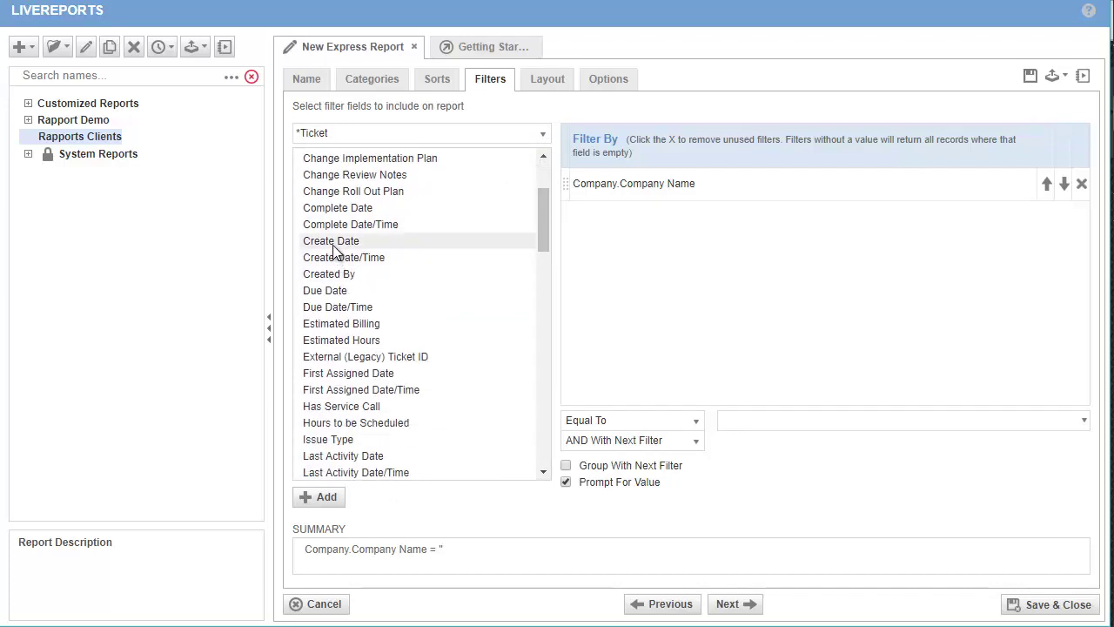
{"action": "left_click_drag", "start_coordinate": [402, 243], "coordinate": [655, 253]}
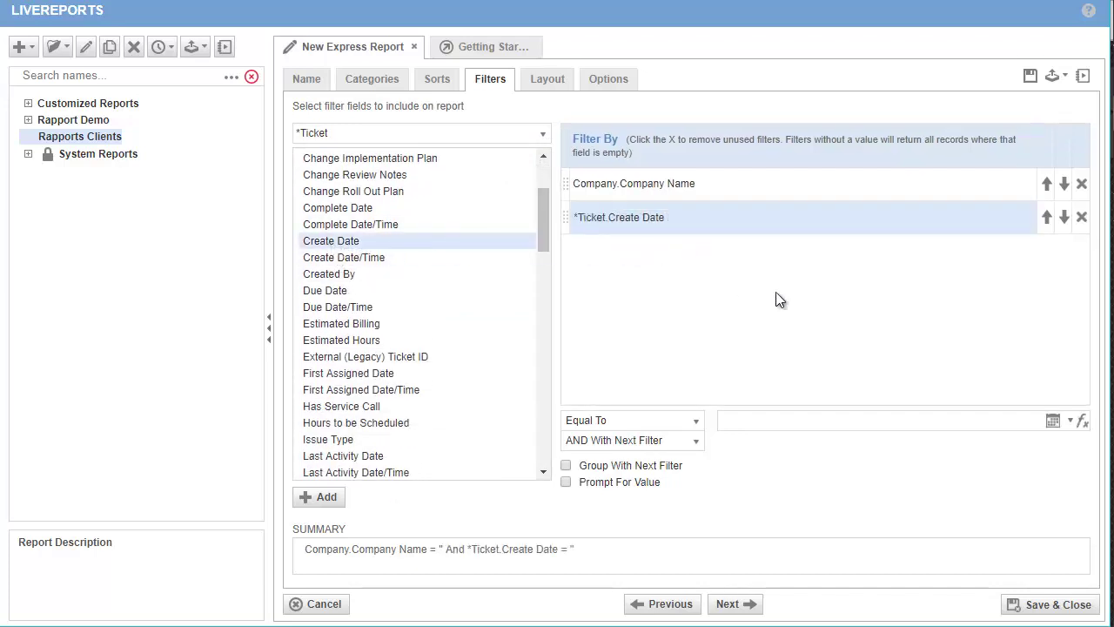
{"action": "left_click", "coordinate": [696, 419]}
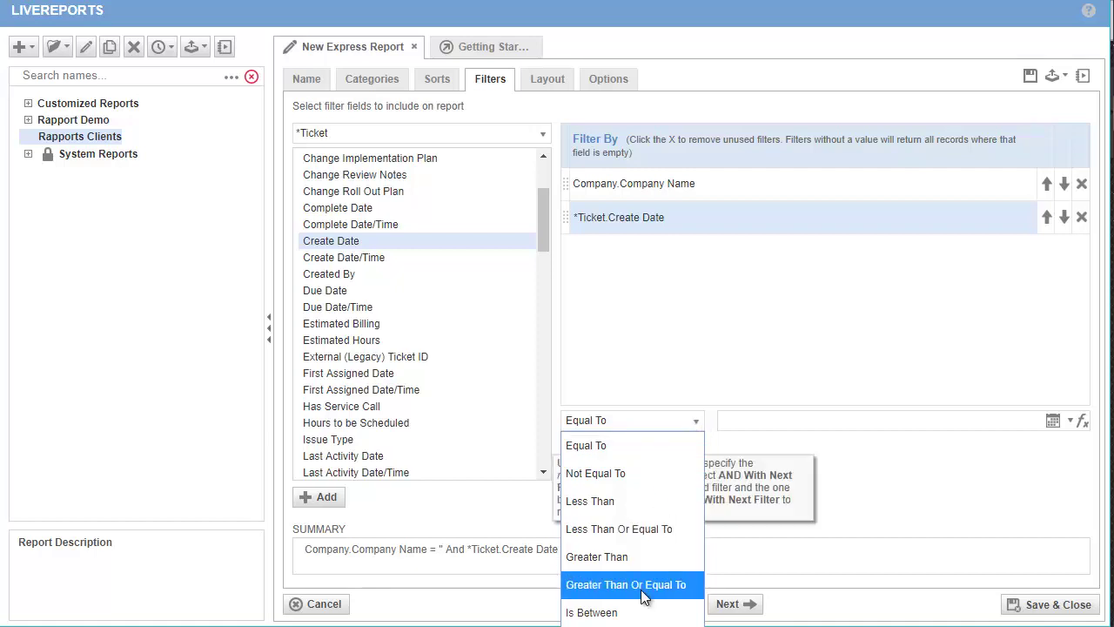
{"action": "left_click", "coordinate": [616, 612]}
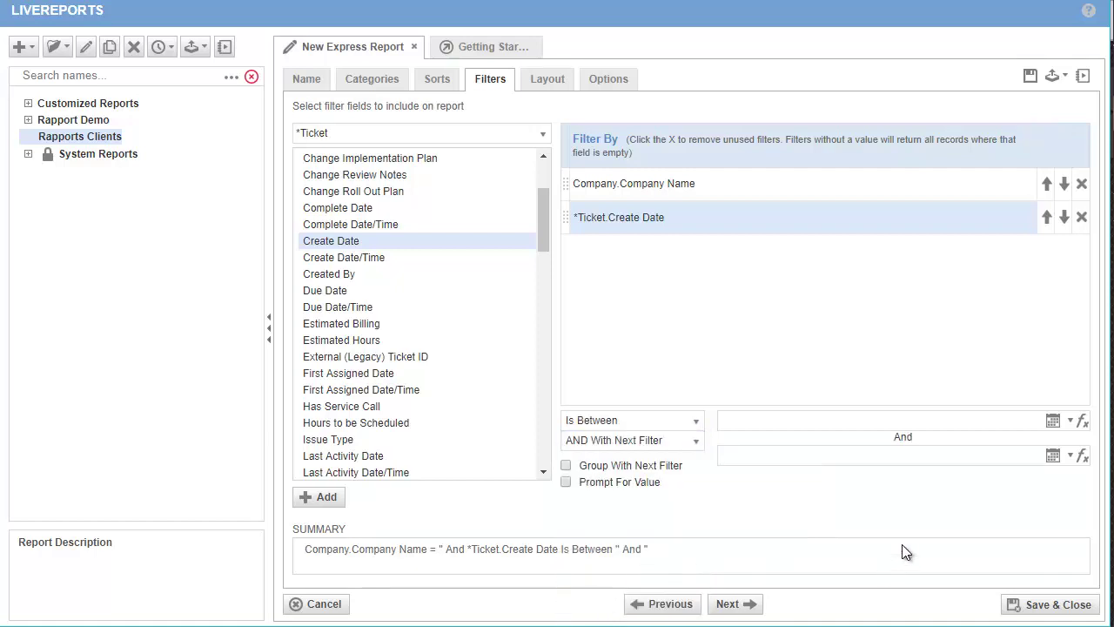
Step: Set the Create Date filter's range from First Day Of Last Year to Today and check the range in the filter summary
{"action": "left_click", "coordinate": [1081, 423]}
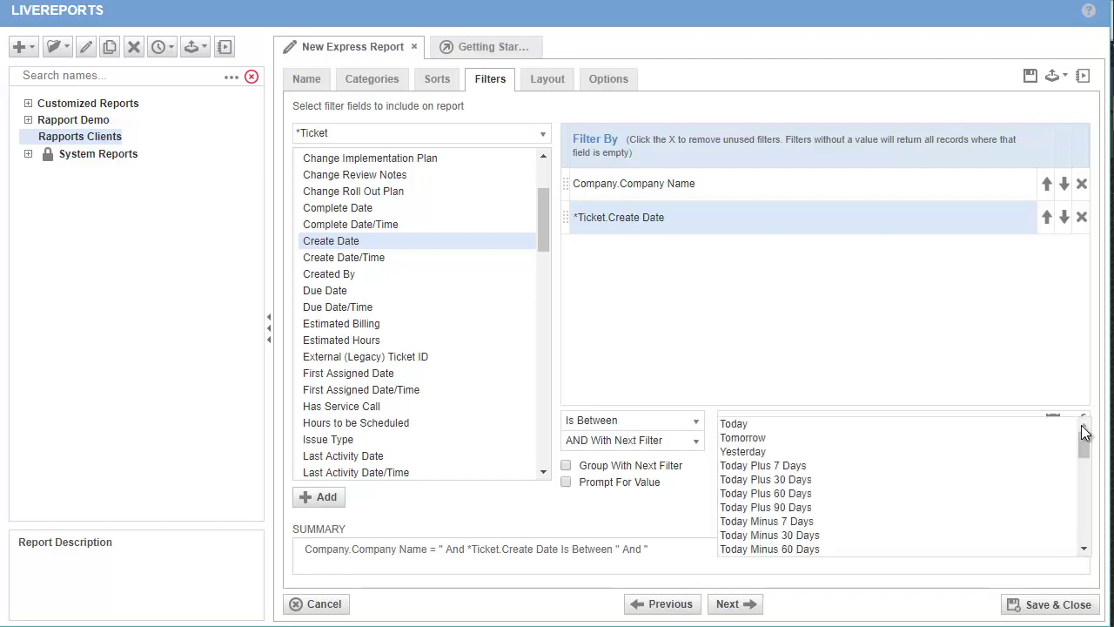
{"action": "left_click_drag", "start_coordinate": [1084, 446], "coordinate": [1084, 474]}
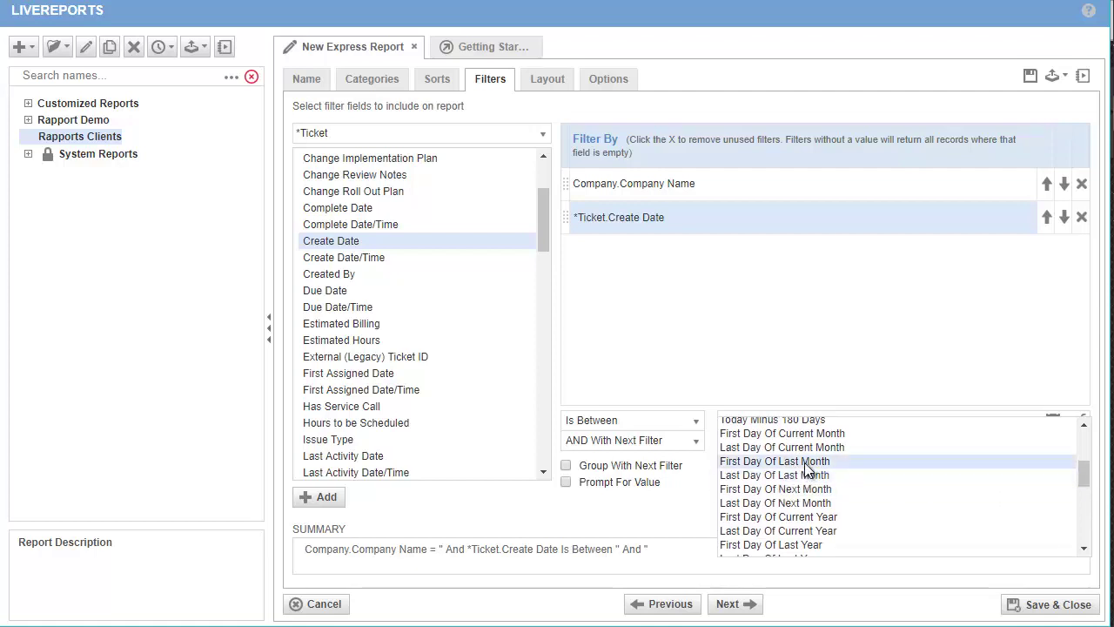
{"action": "scroll", "coordinate": [816, 486], "scroll_direction": "down", "scroll_amount": 2}
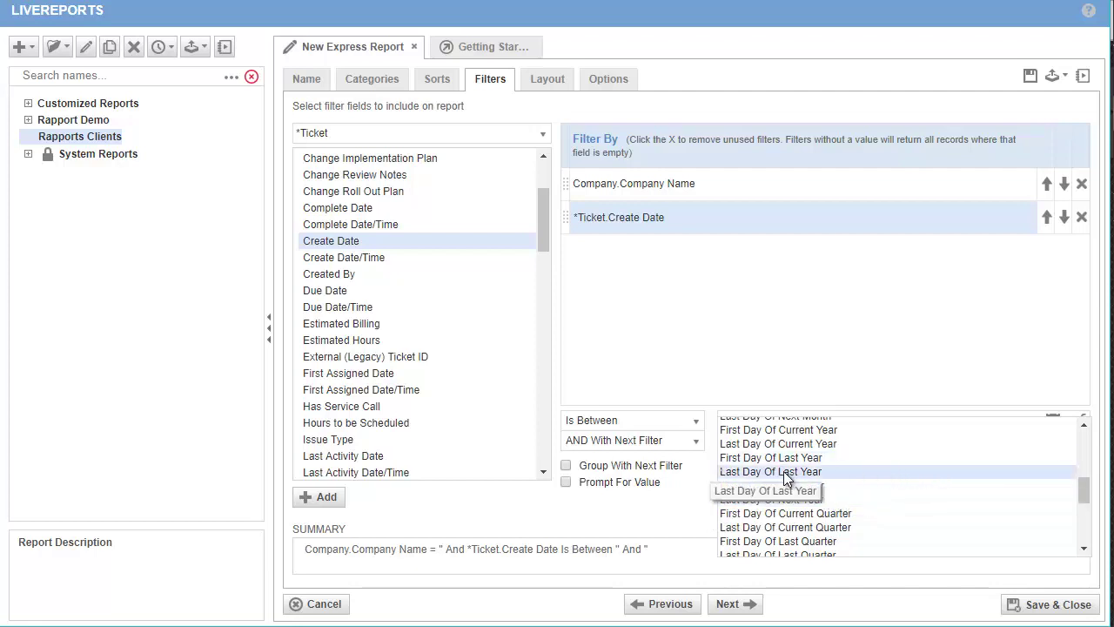
{"action": "left_click", "coordinate": [842, 457]}
{"action": "left_click", "coordinate": [1079, 457]}
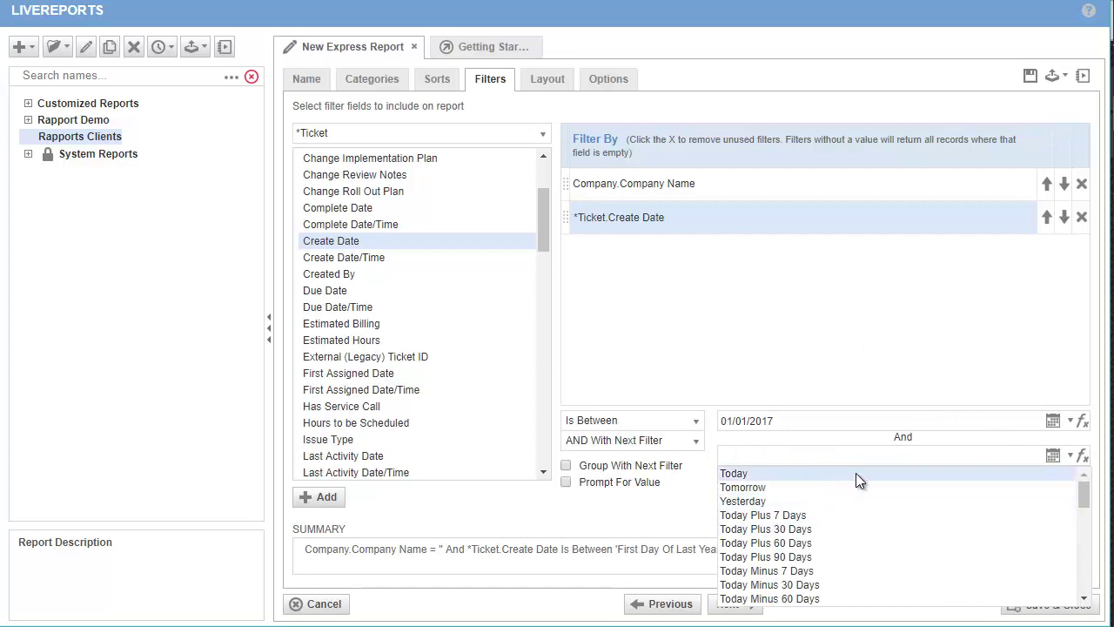
{"action": "key", "text": "Return"}
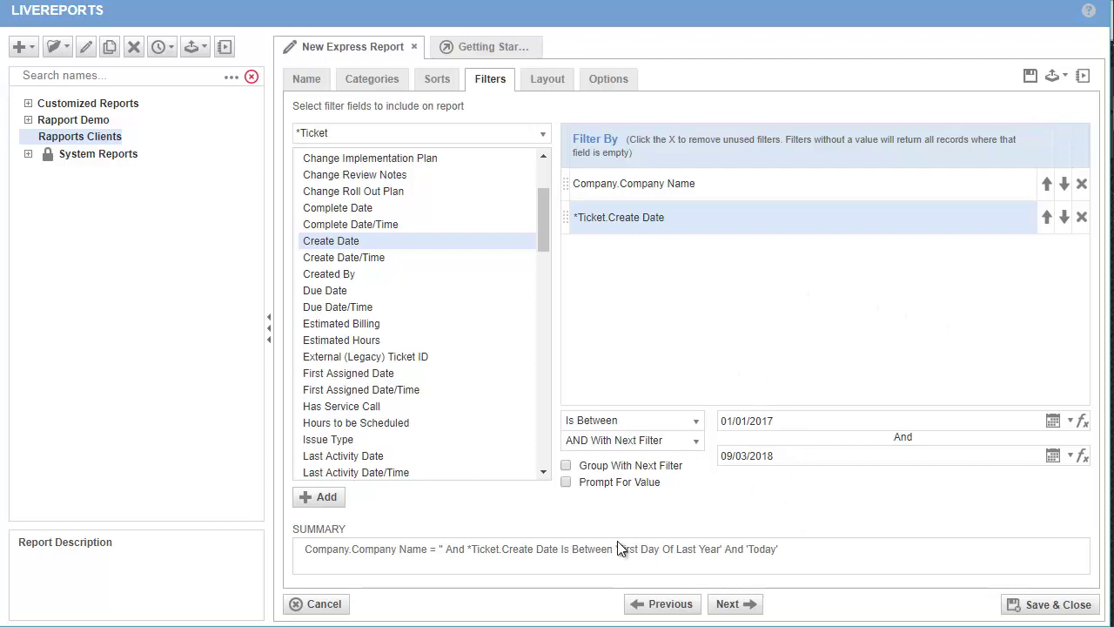
{"action": "left_click_drag", "start_coordinate": [618, 541], "coordinate": [795, 557]}
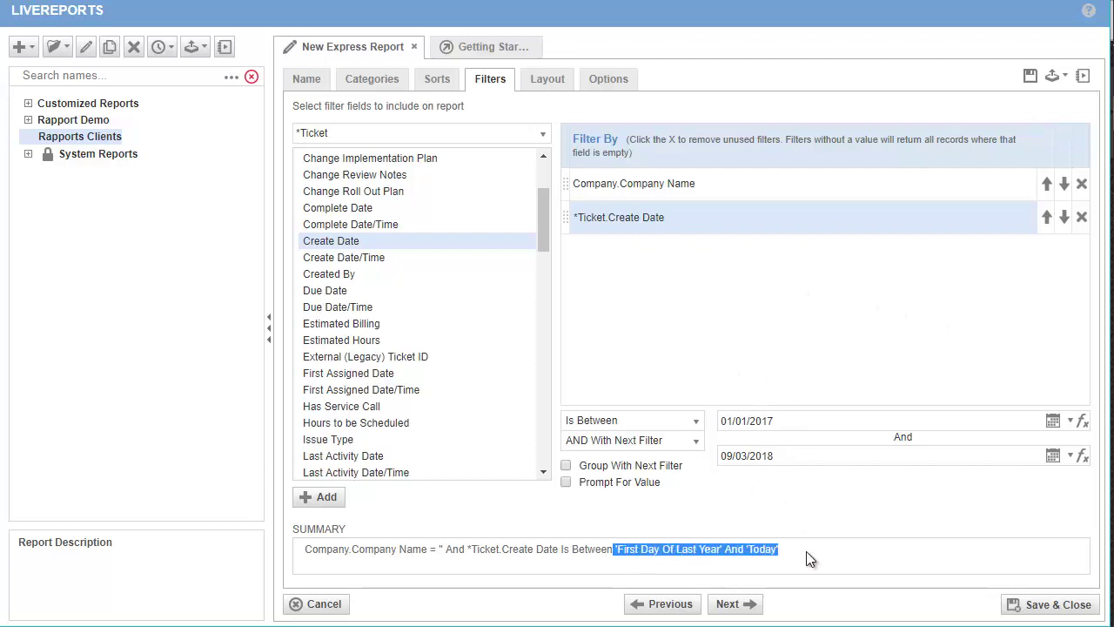
{"action": "left_click", "coordinate": [774, 515]}
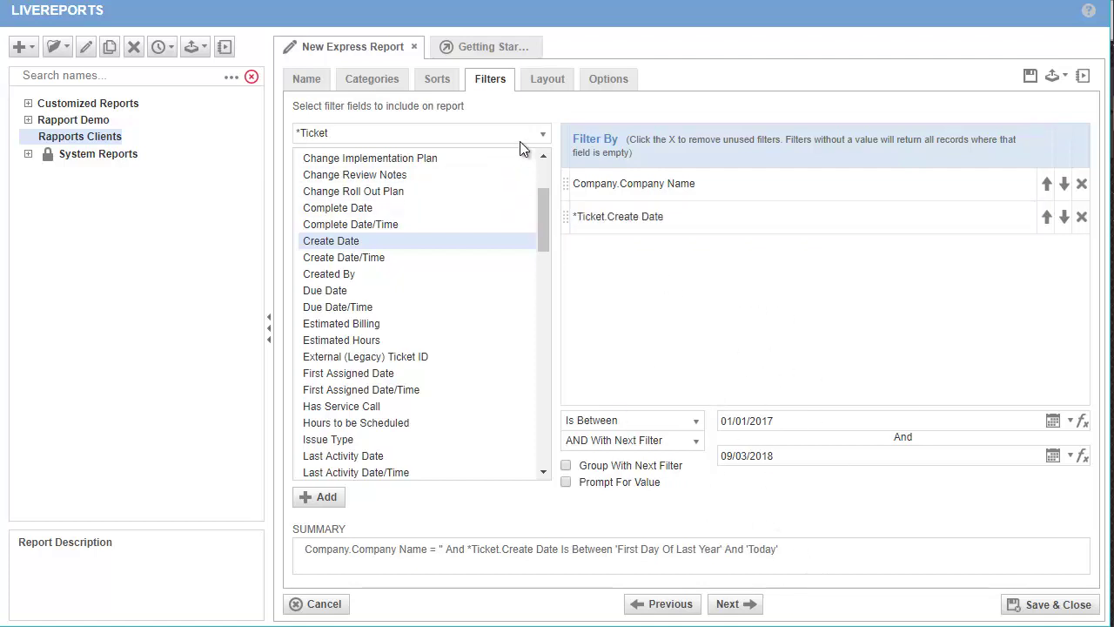
{"action": "left_click", "coordinate": [542, 133]}
{"action": "left_click", "coordinate": [348, 214]}
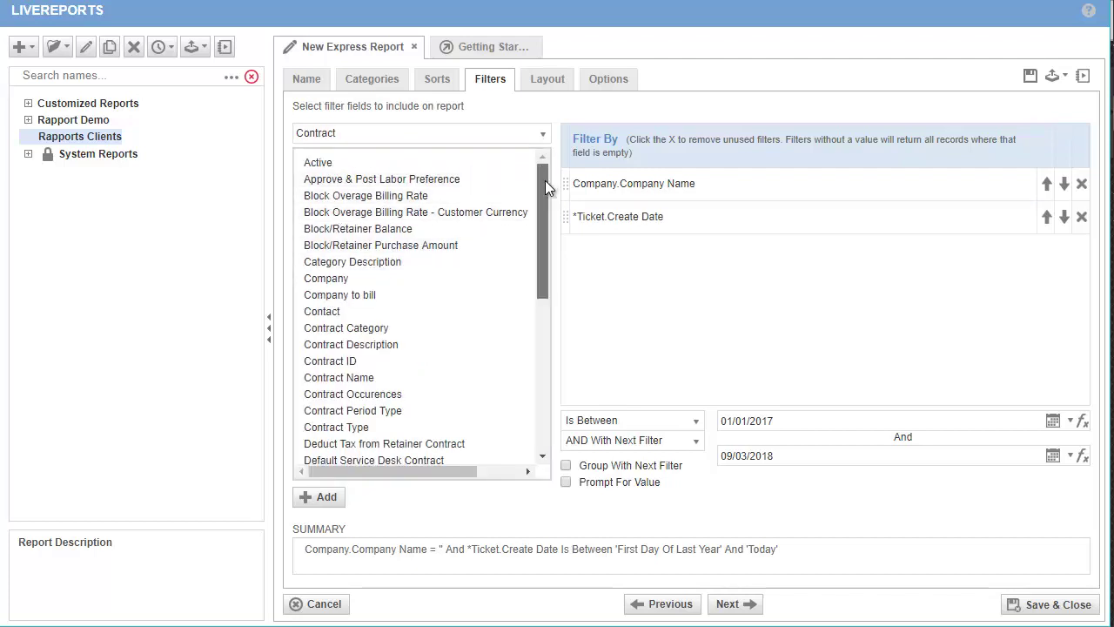
{"action": "left_click_drag", "start_coordinate": [544, 180], "coordinate": [543, 136]}
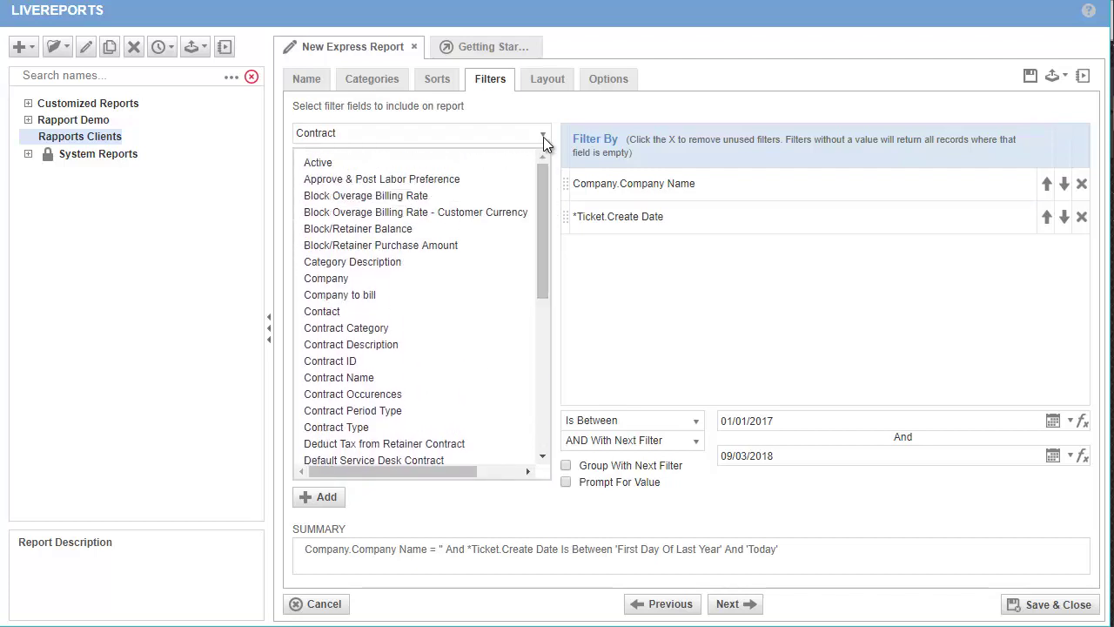
{"action": "left_click", "coordinate": [542, 133]}
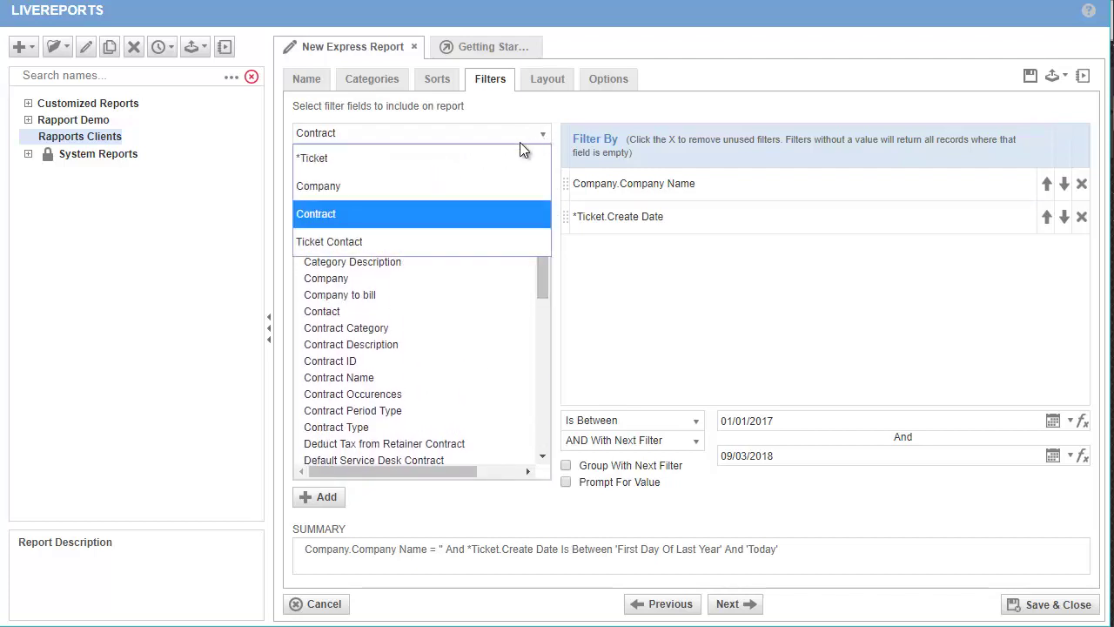
{"action": "left_click", "coordinate": [323, 189]}
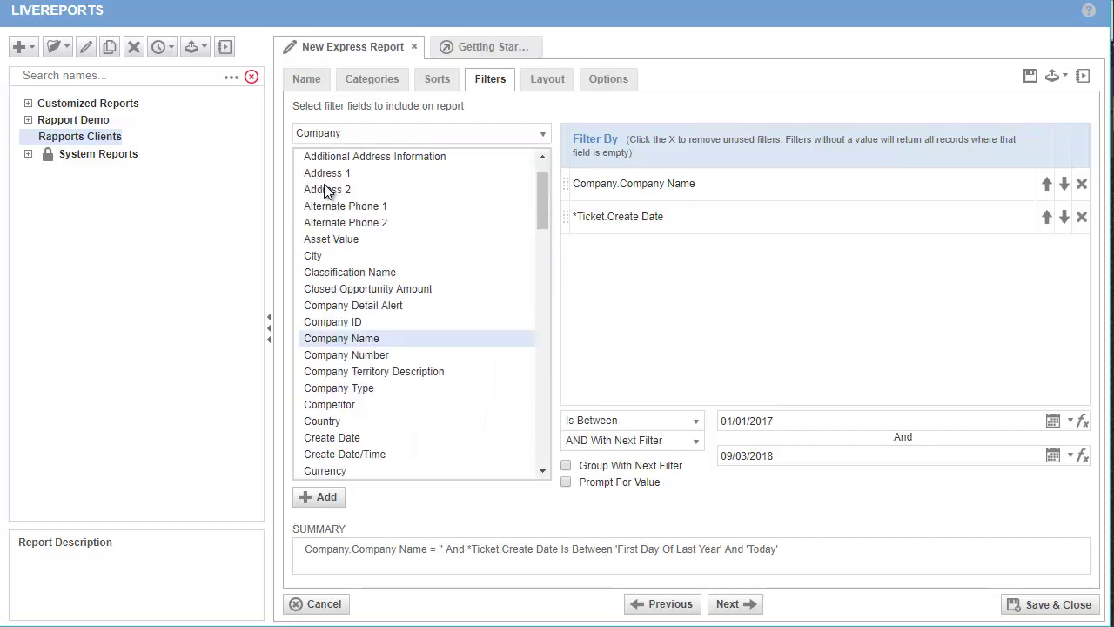
Step: Proceed to the layout and add the *Ticket fields Ticket Number, Ticket Title and Create Date
{"action": "left_click", "coordinate": [737, 603]}
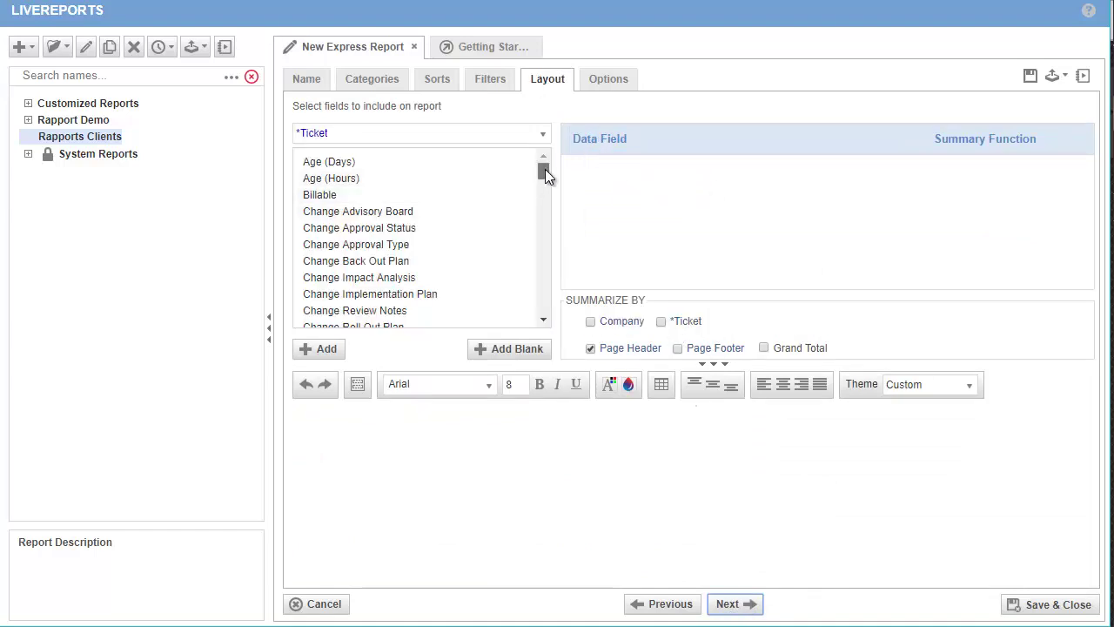
{"action": "left_click_drag", "start_coordinate": [545, 170], "coordinate": [545, 281]}
{"action": "double_click", "coordinate": [357, 259]}
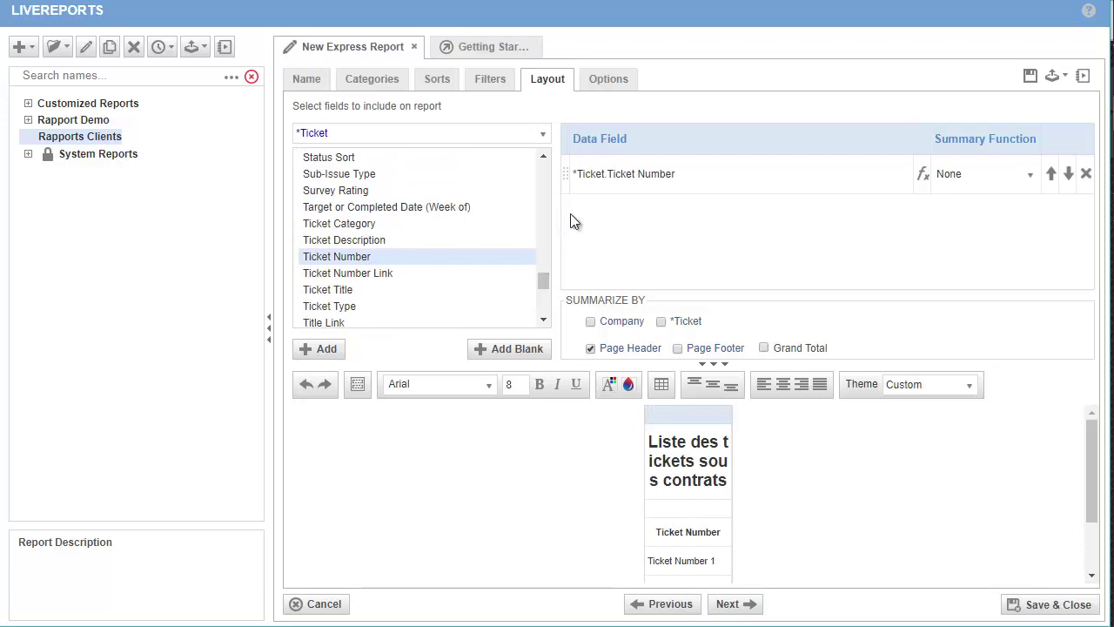
{"action": "left_click", "coordinate": [351, 291]}
{"action": "double_click", "coordinate": [351, 289]}
{"action": "scroll", "coordinate": [492, 286], "scroll_direction": "up", "scroll_amount": 10}
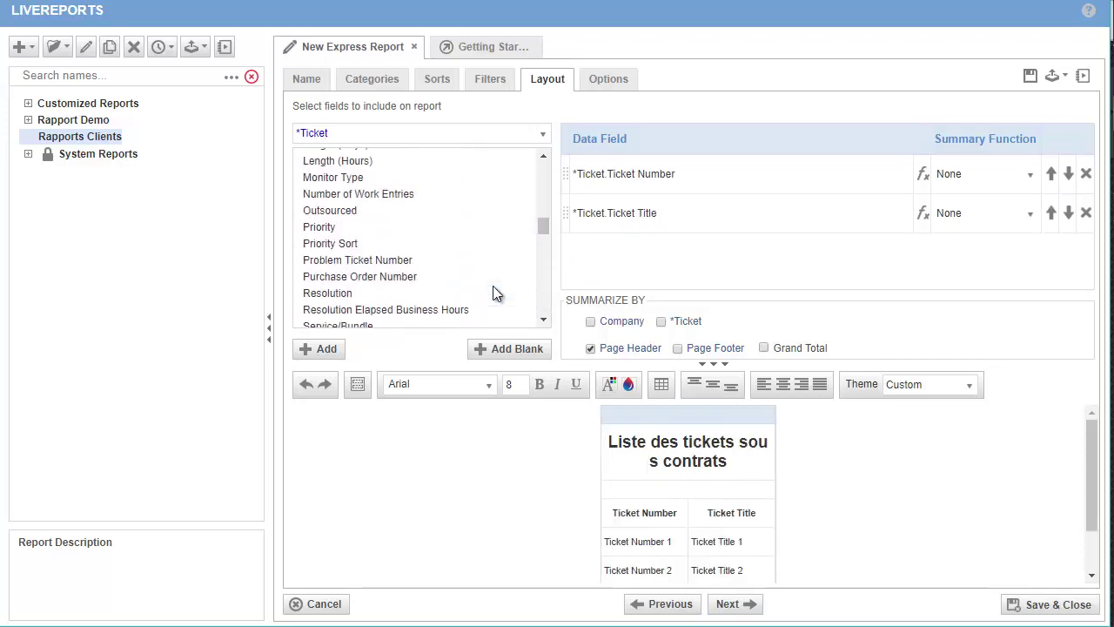
{"action": "scroll", "coordinate": [496, 279], "scroll_direction": "up", "scroll_amount": 5}
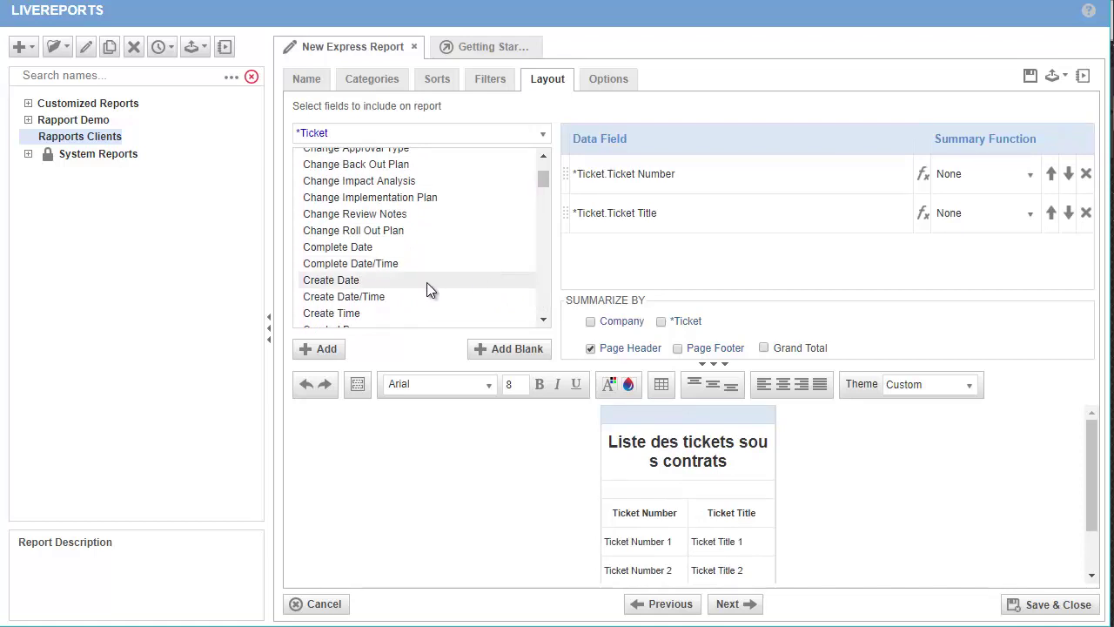
{"action": "double_click", "coordinate": [386, 281]}
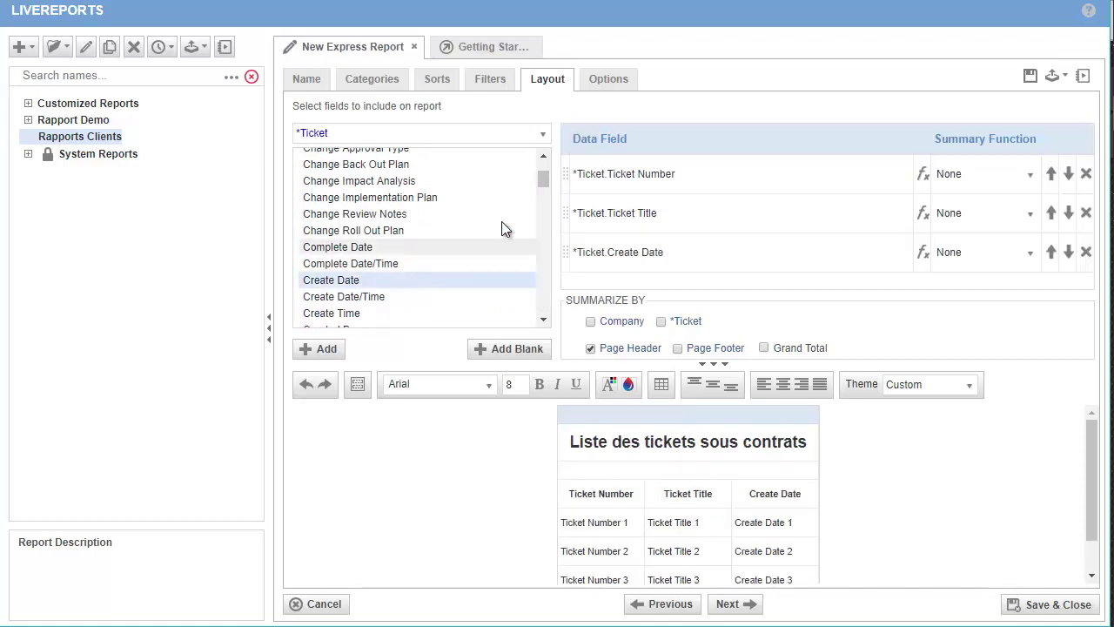
Step: Add the Contact Name field from the Ticket Contact sub-category to the layout
{"action": "left_click", "coordinate": [541, 137]}
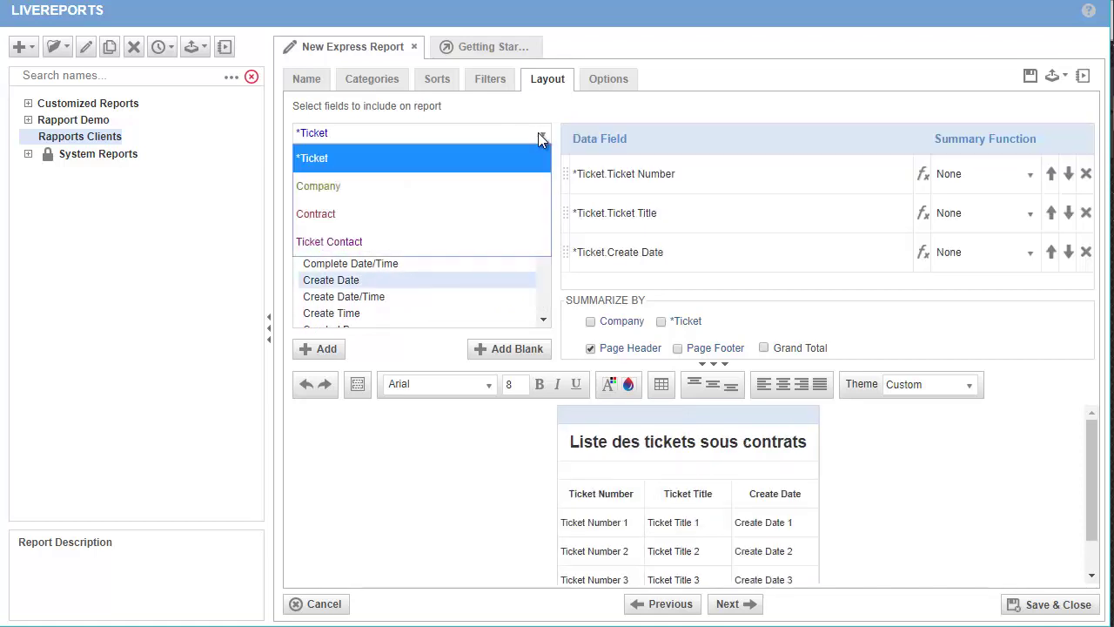
{"action": "left_click", "coordinate": [333, 241]}
{"action": "left_click_drag", "start_coordinate": [544, 170], "coordinate": [544, 182]}
{"action": "double_click", "coordinate": [366, 228]}
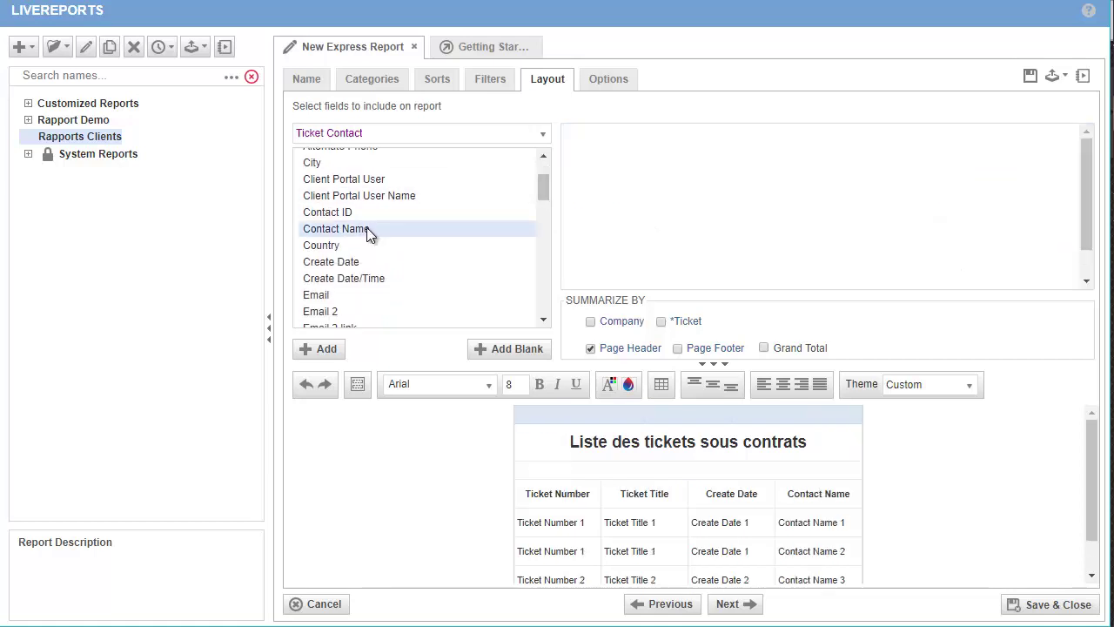
Step: Show the Company sub-category's layout fields and summarize the report by Company
{"action": "left_click", "coordinate": [492, 137]}
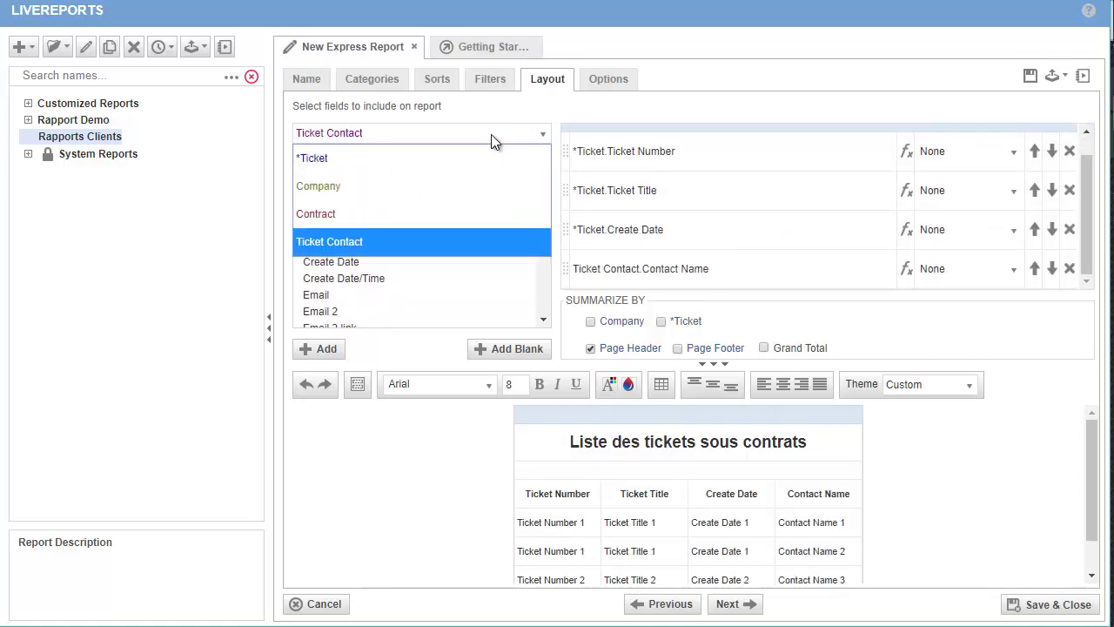
{"action": "left_click", "coordinate": [360, 188]}
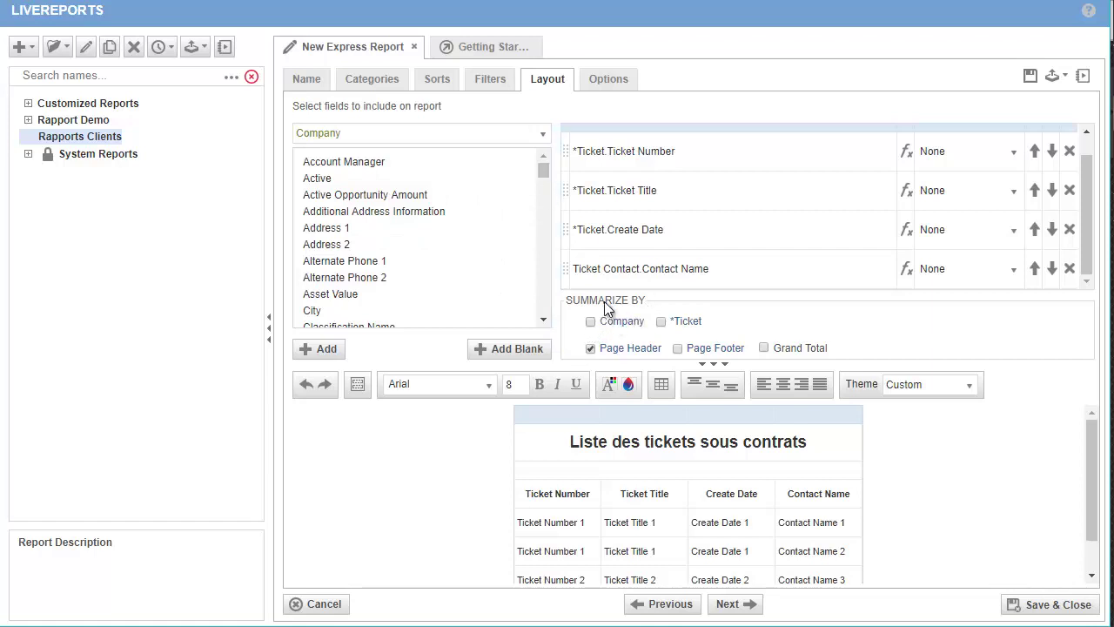
{"action": "left_click", "coordinate": [591, 321]}
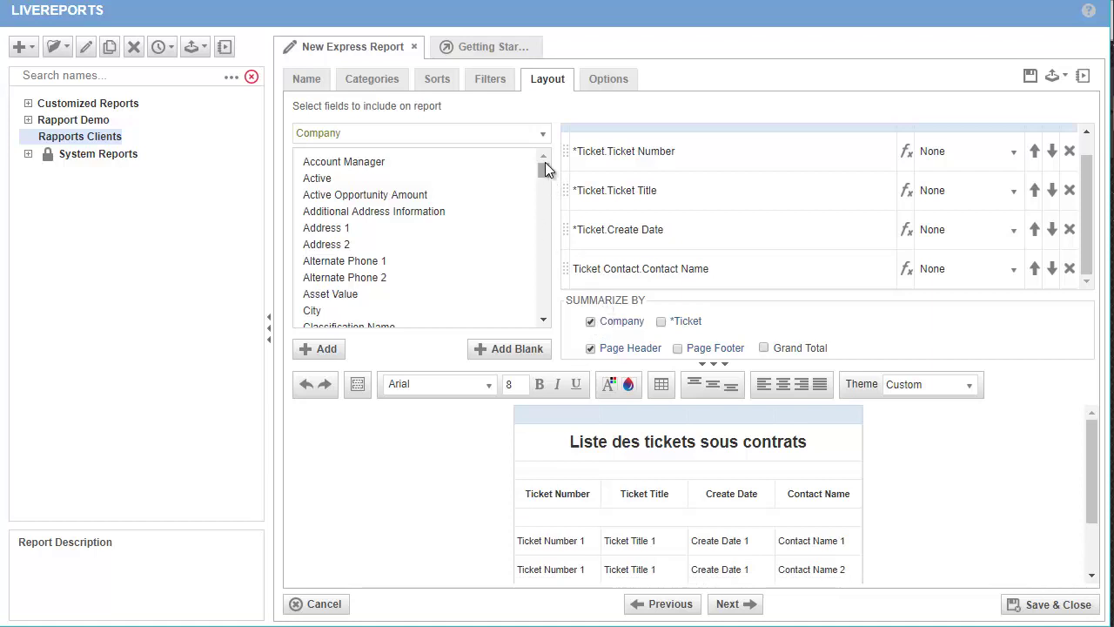
Step: Add the *Ticket Priority field to the layout and review the list of chosen data fields
{"action": "left_click", "coordinate": [543, 131]}
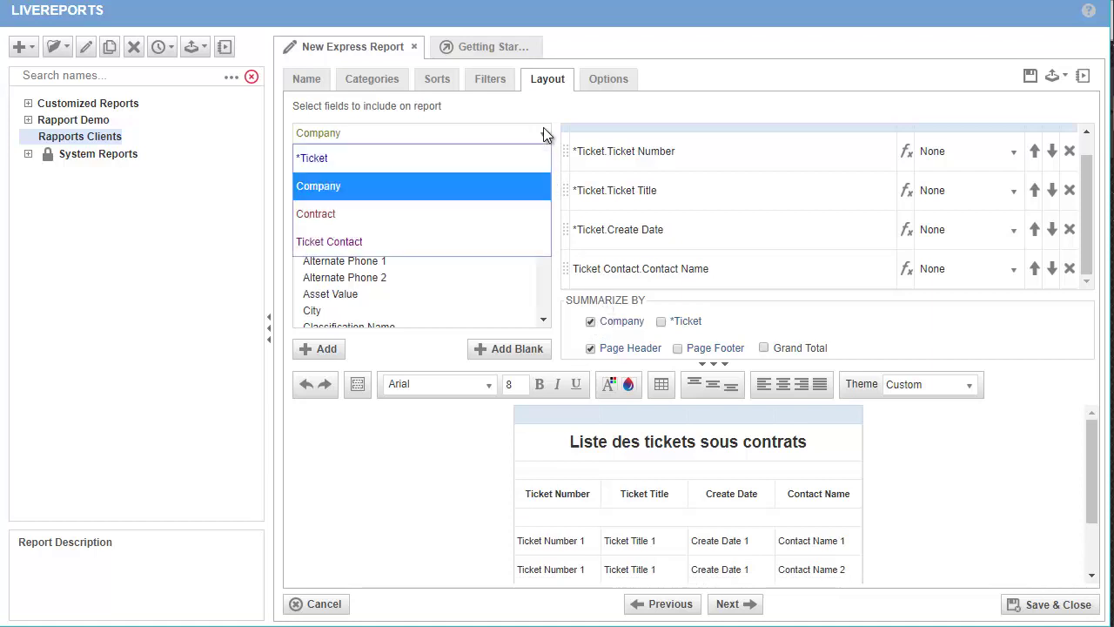
{"action": "left_click", "coordinate": [477, 155]}
{"action": "left_click_drag", "start_coordinate": [544, 183], "coordinate": [545, 227]}
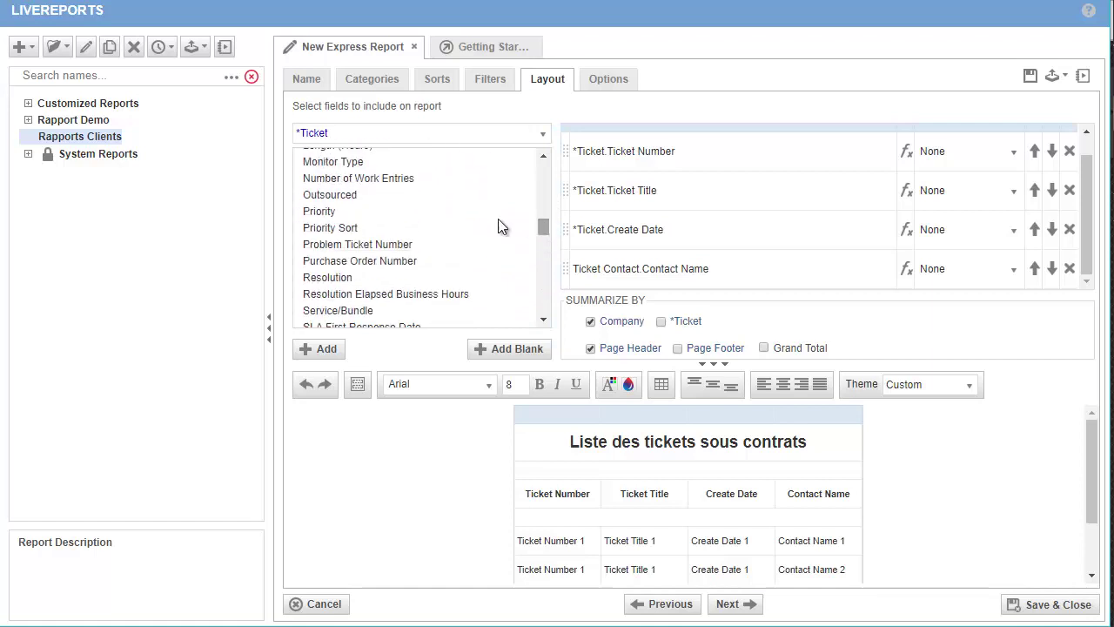
{"action": "double_click", "coordinate": [413, 212]}
{"action": "scroll", "coordinate": [439, 261], "scroll_direction": "down", "scroll_amount": 3}
{"action": "scroll", "coordinate": [440, 283], "scroll_direction": "down", "scroll_amount": 5}
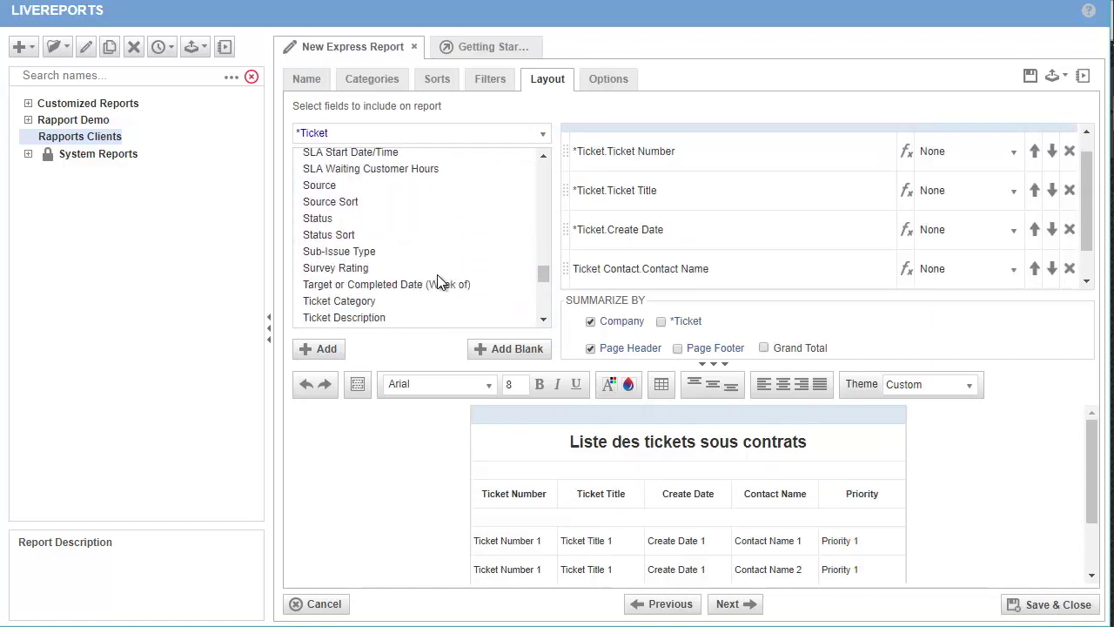
{"action": "scroll", "coordinate": [435, 252], "scroll_direction": "up", "scroll_amount": 15}
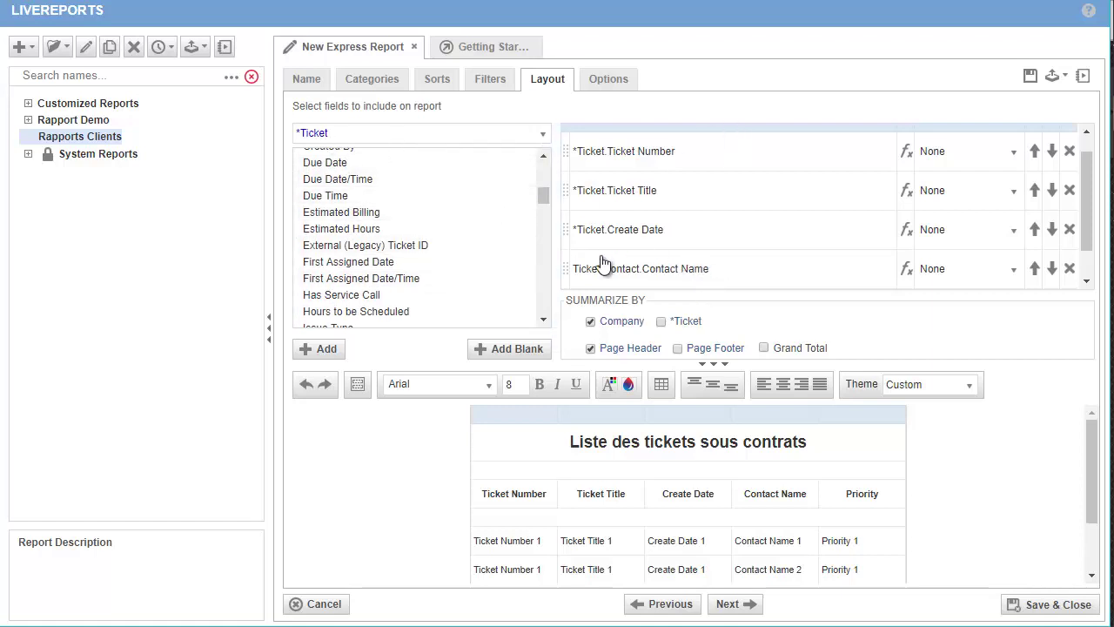
{"action": "mouse_move", "coordinate": [567, 156]}
{"action": "left_mouse_down"}
{"action": "mouse_move", "coordinate": [569, 220]}
{"action": "mouse_move", "coordinate": [566, 153]}
{"action": "left_mouse_up"}
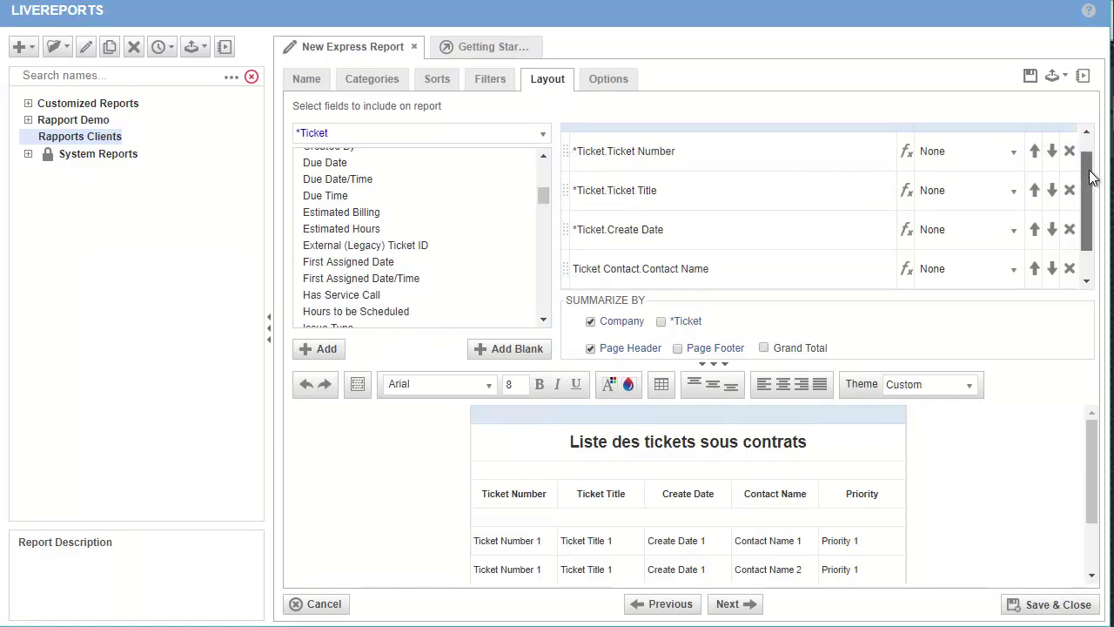
{"action": "left_click_drag", "start_coordinate": [1093, 176], "coordinate": [1087, 142]}
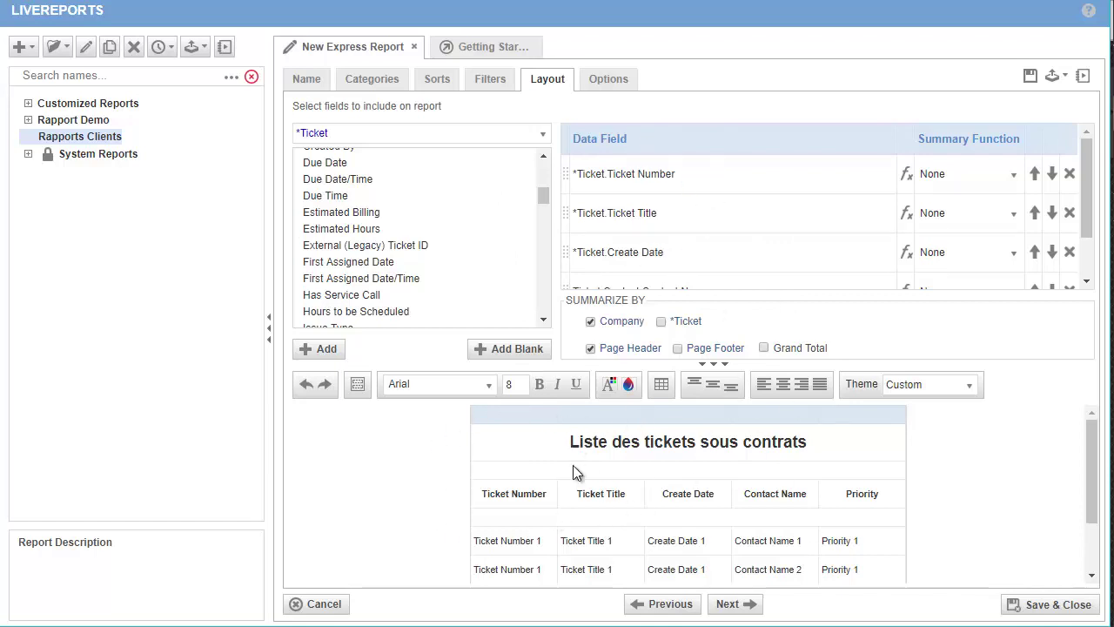
Step: Rename the Ticket Number column header to Ticket N° in the layout preview
{"action": "double_click", "coordinate": [521, 488]}
{"action": "left_click_drag", "start_coordinate": [578, 494], "coordinate": [389, 455]}
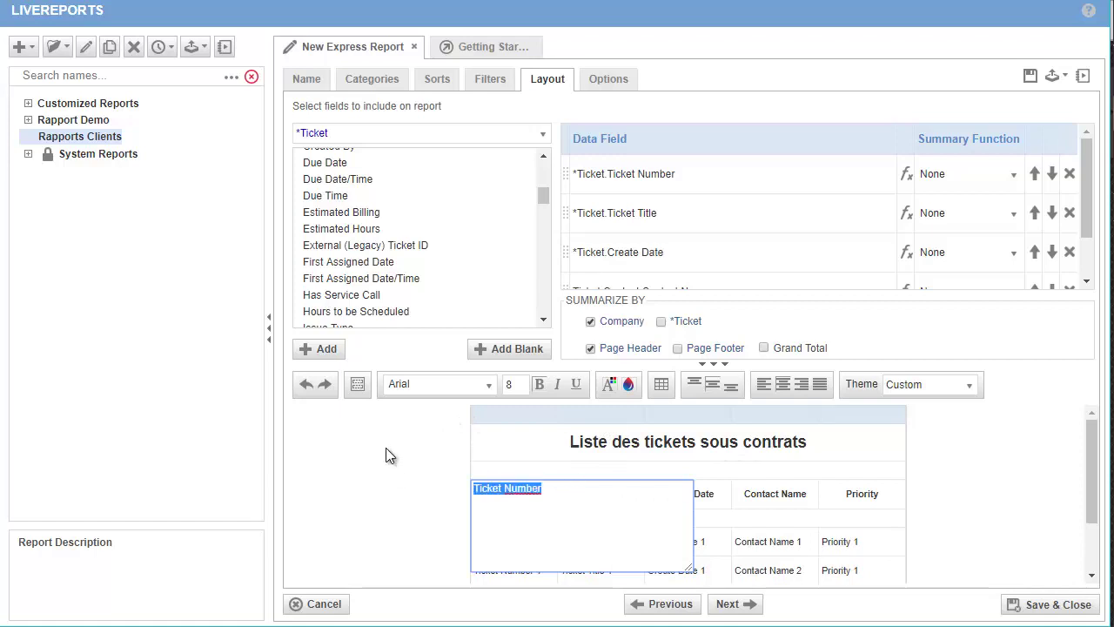
{"action": "key", "text": "Right"}
{"action": "key", "text": "BackSpace"}
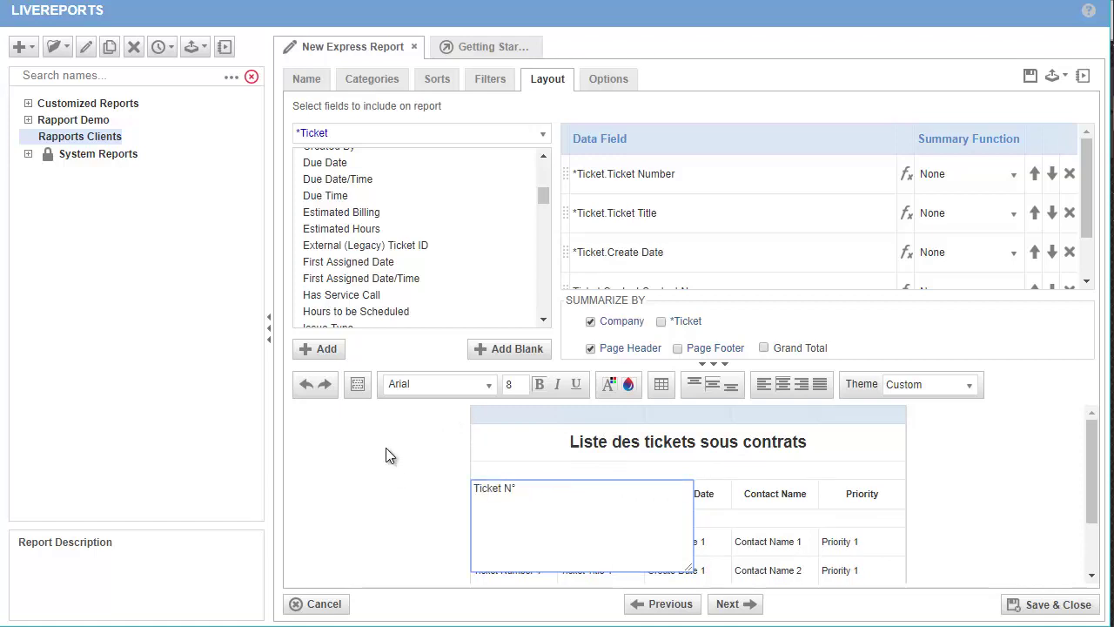
{"action": "left_click", "coordinate": [391, 456]}
Step: Check the cell format options for the Ticket N° data cells and set their text color to dark grey
{"action": "left_click", "coordinate": [512, 547]}
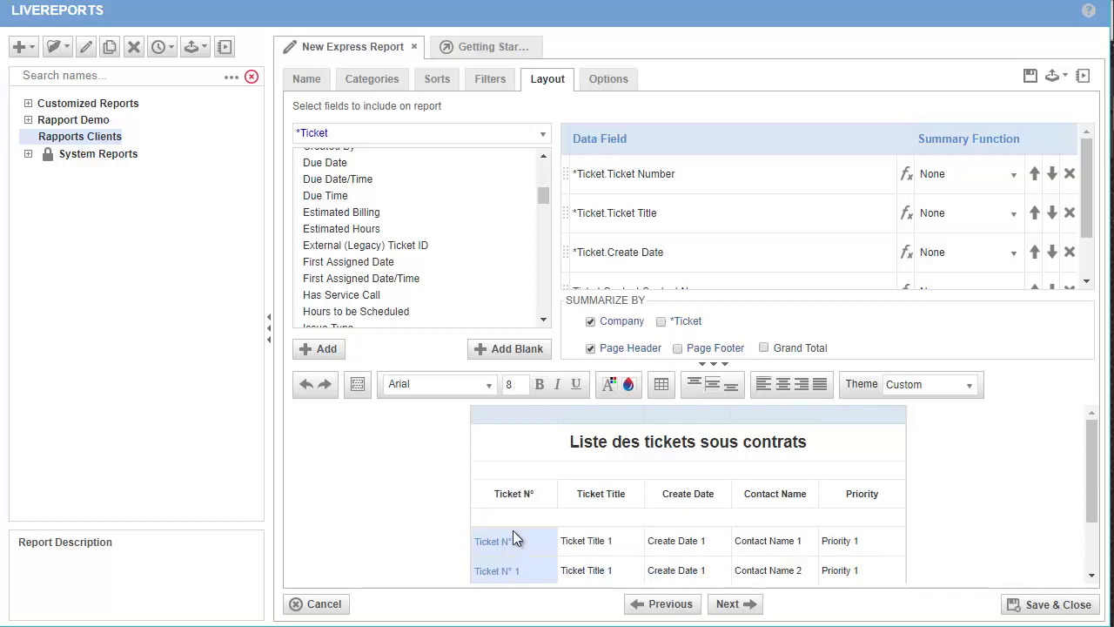
{"action": "left_click", "coordinate": [661, 388]}
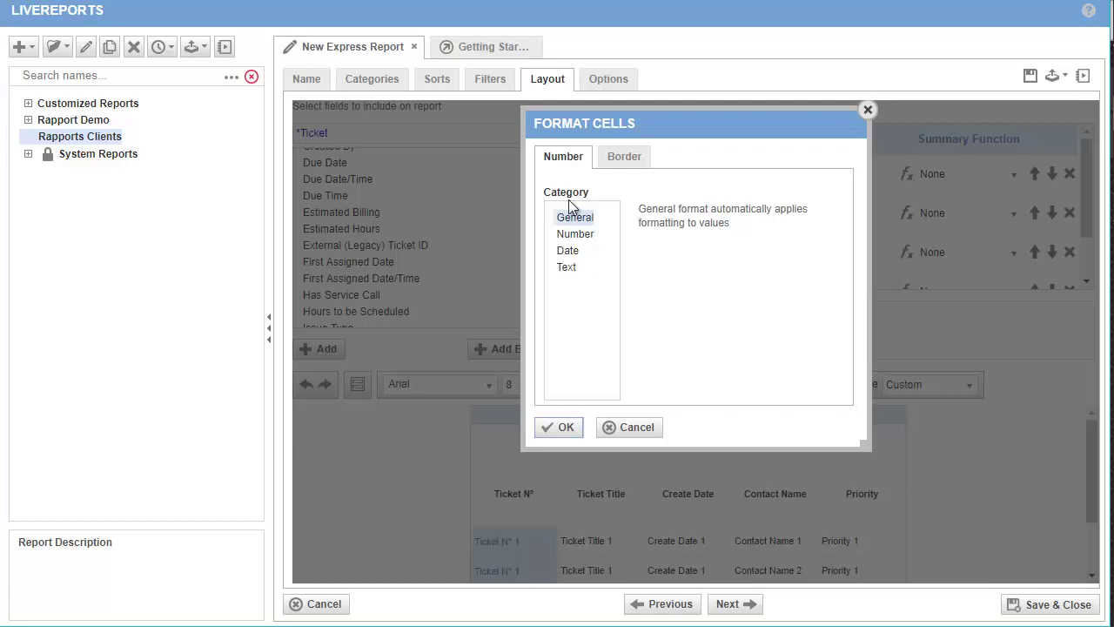
{"action": "left_click", "coordinate": [629, 426]}
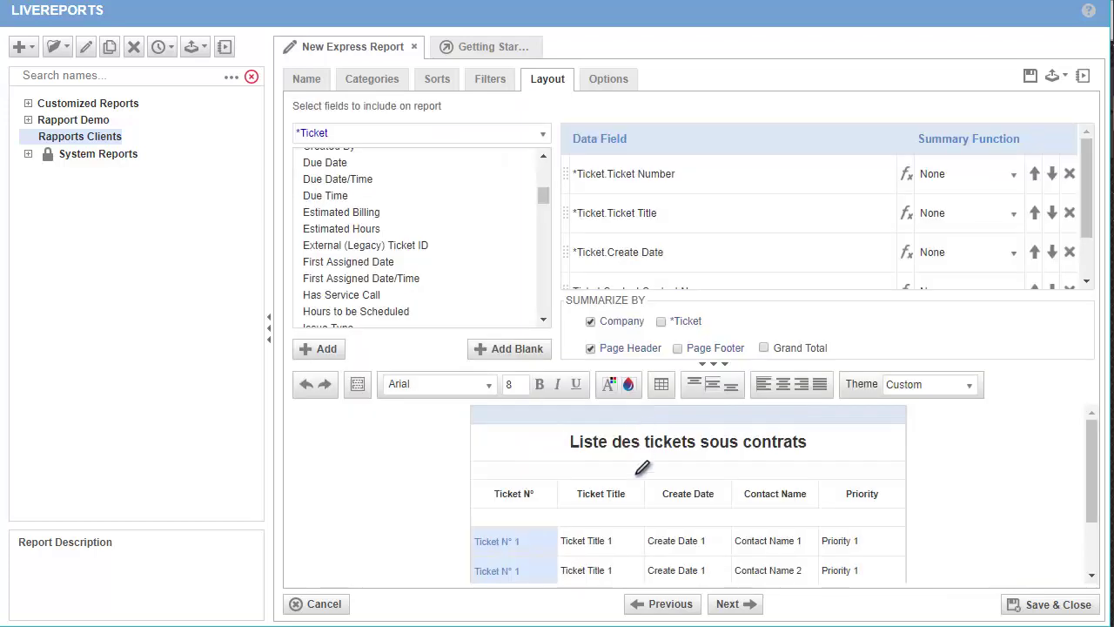
{"action": "left_click", "coordinate": [614, 389]}
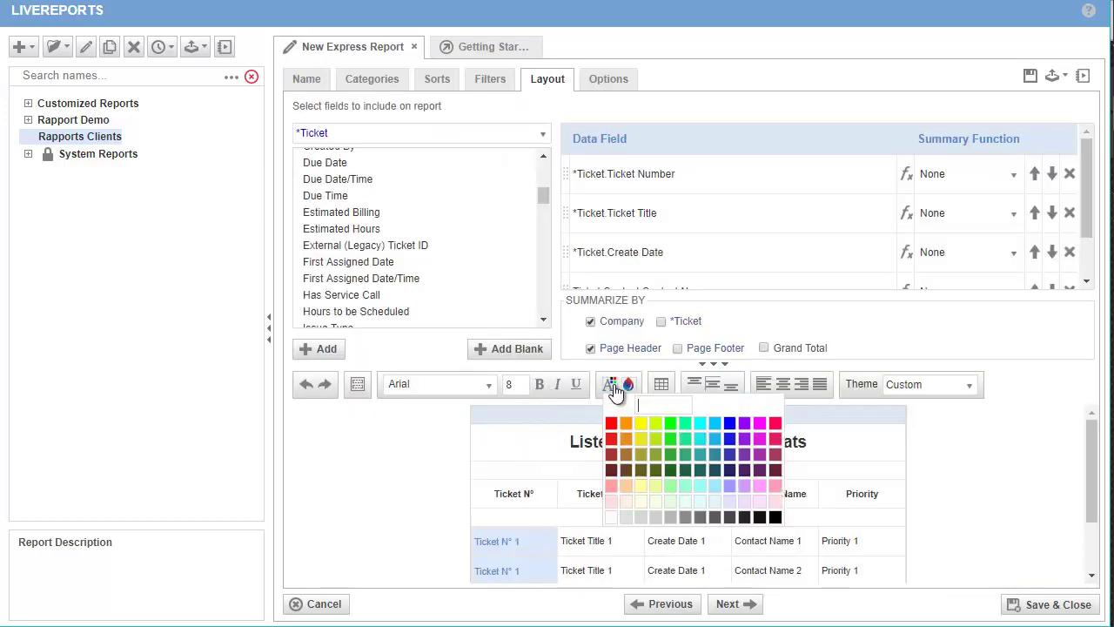
{"action": "left_click", "coordinate": [714, 517]}
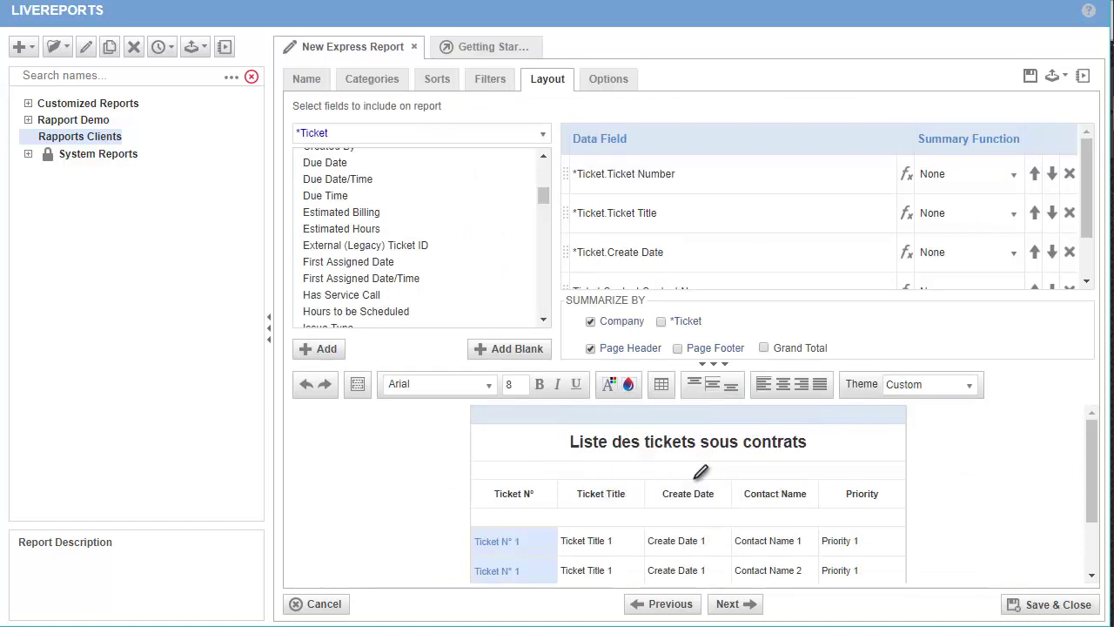
Step: Fill the column header row from Ticket N° to Priority with a light grey background
{"action": "left_click", "coordinate": [537, 492]}
{"action": "left_click", "coordinate": [853, 492], "text": "shift"}
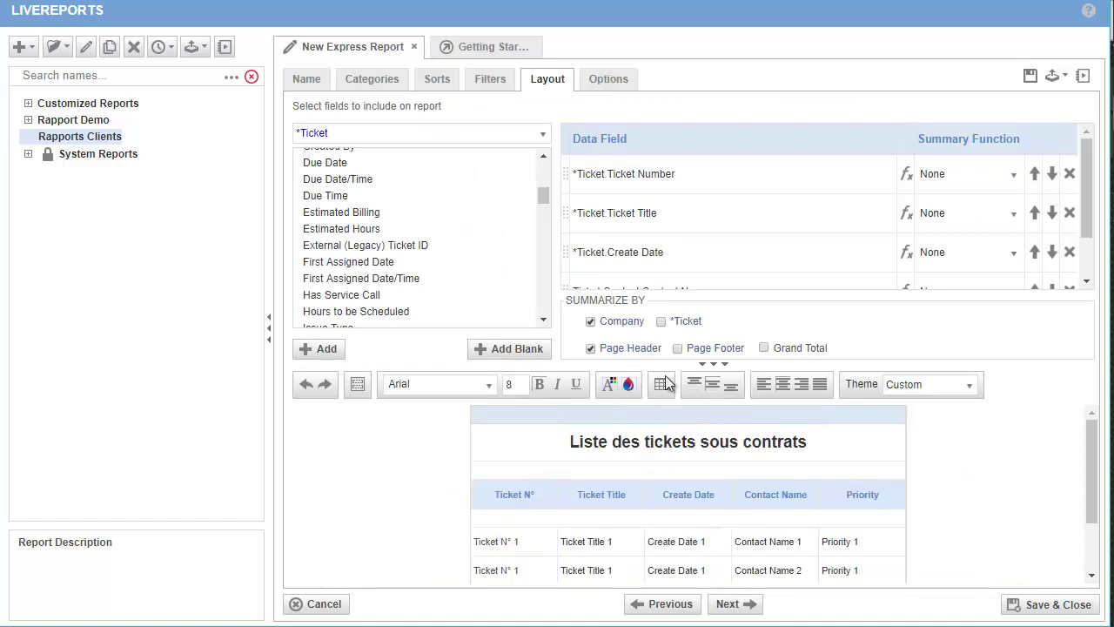
{"action": "left_click", "coordinate": [628, 385]}
{"action": "left_click", "coordinate": [649, 523]}
{"action": "left_click", "coordinate": [583, 467]}
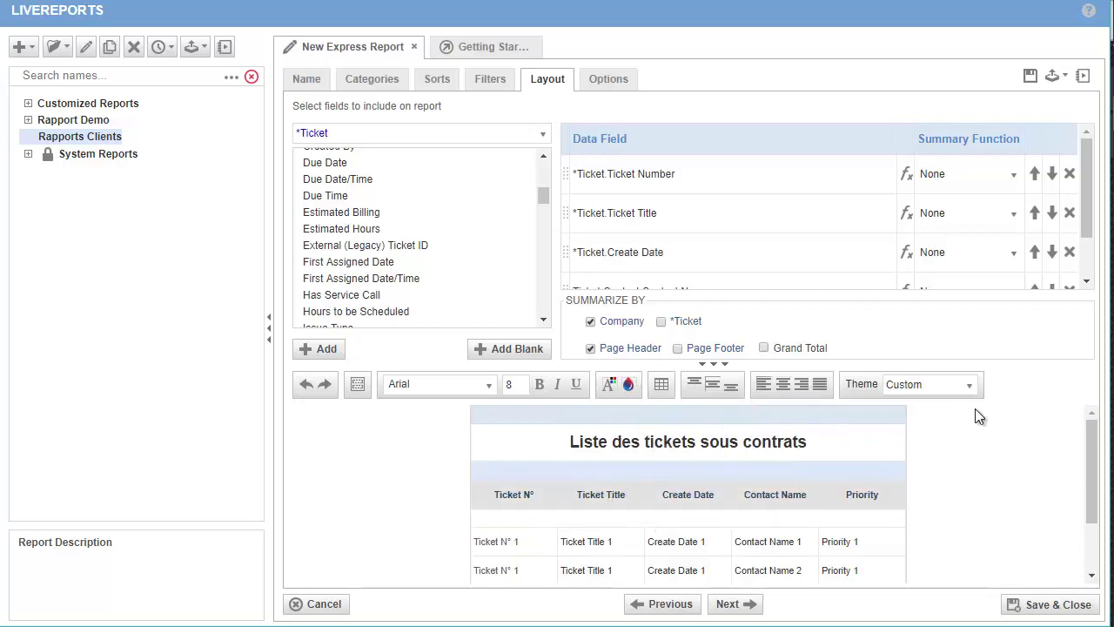
Step: Look over the available report themes without choosing one and inspect the whole layout preview
{"action": "left_click", "coordinate": [973, 384]}
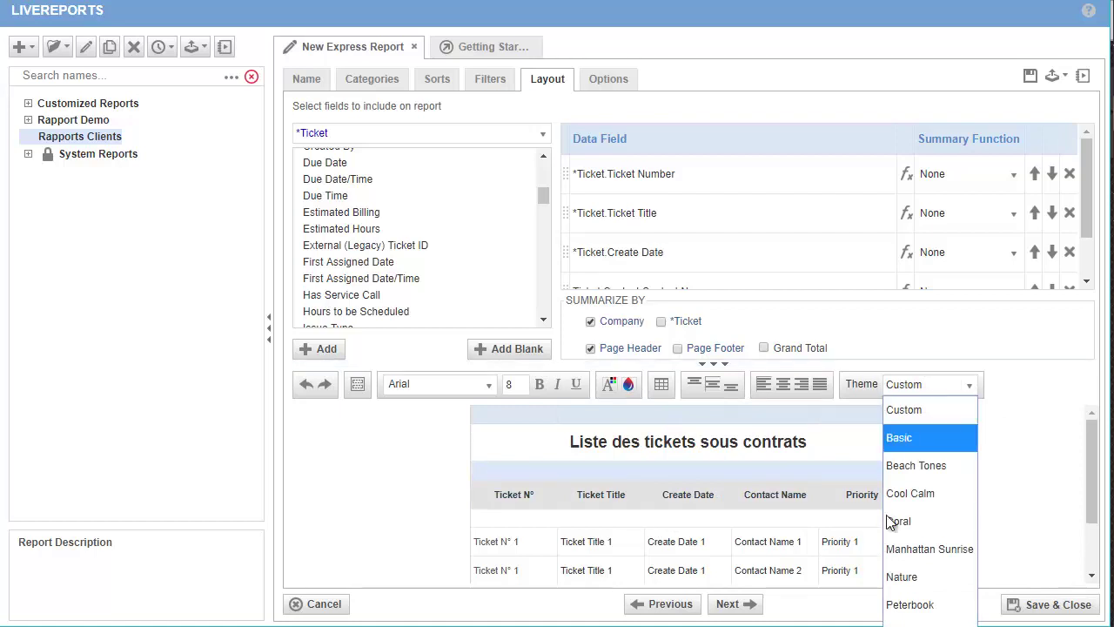
{"action": "left_click", "coordinate": [1022, 400]}
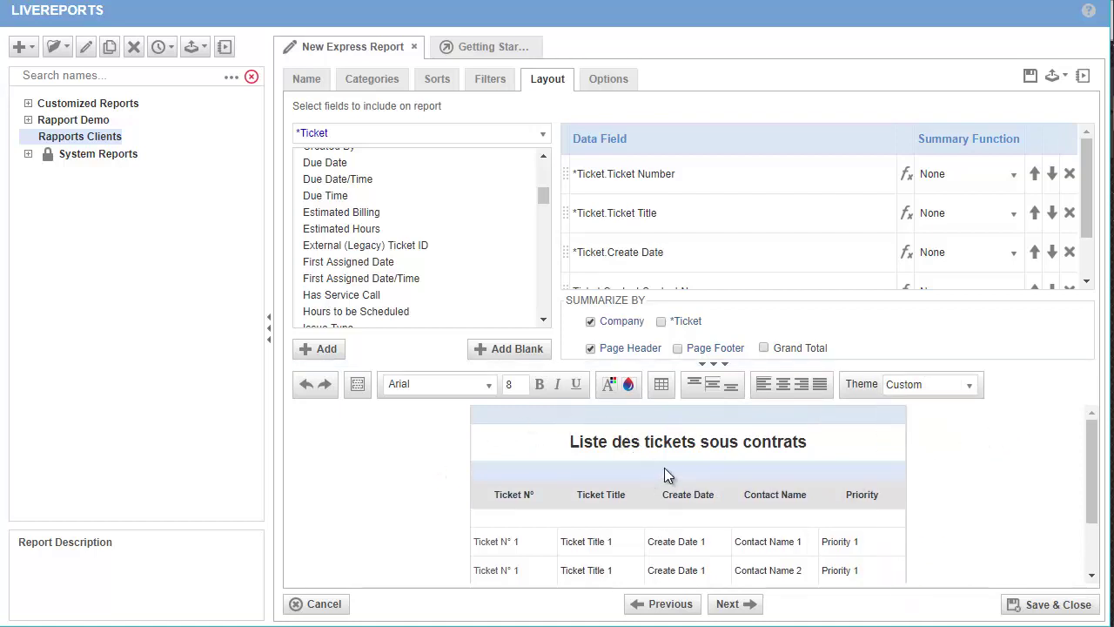
{"action": "scroll", "coordinate": [945, 468], "scroll_direction": "down", "scroll_amount": 2}
{"action": "scroll", "coordinate": [945, 468], "scroll_direction": "up", "scroll_amount": 2}
{"action": "scroll", "coordinate": [945, 468], "scroll_direction": "down", "scroll_amount": 2}
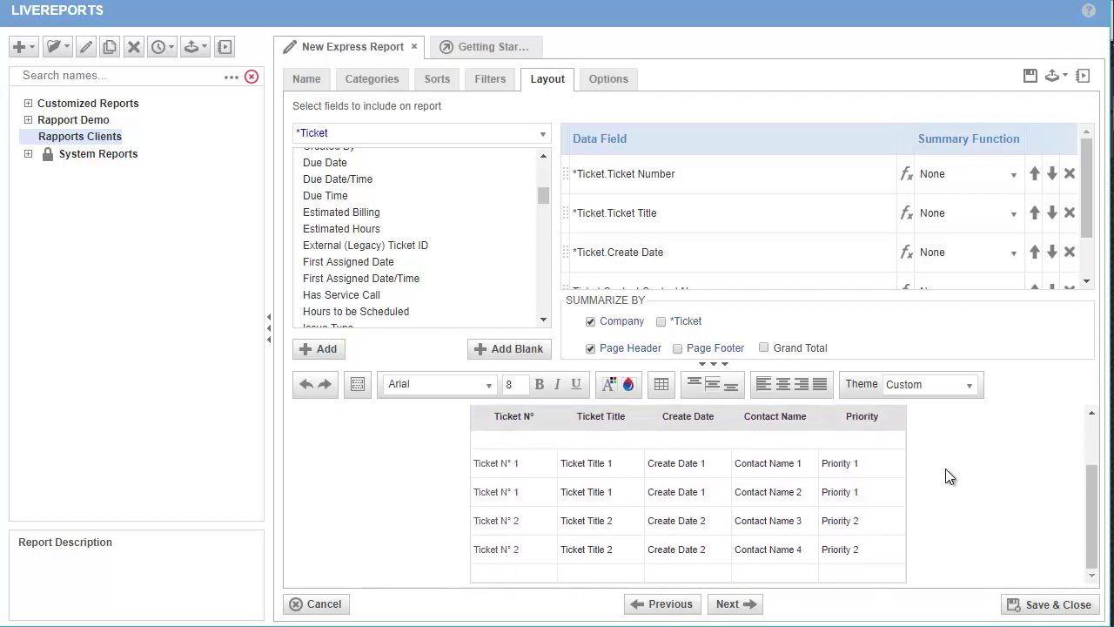
{"action": "scroll", "coordinate": [948, 501], "scroll_direction": "up", "scroll_amount": 2}
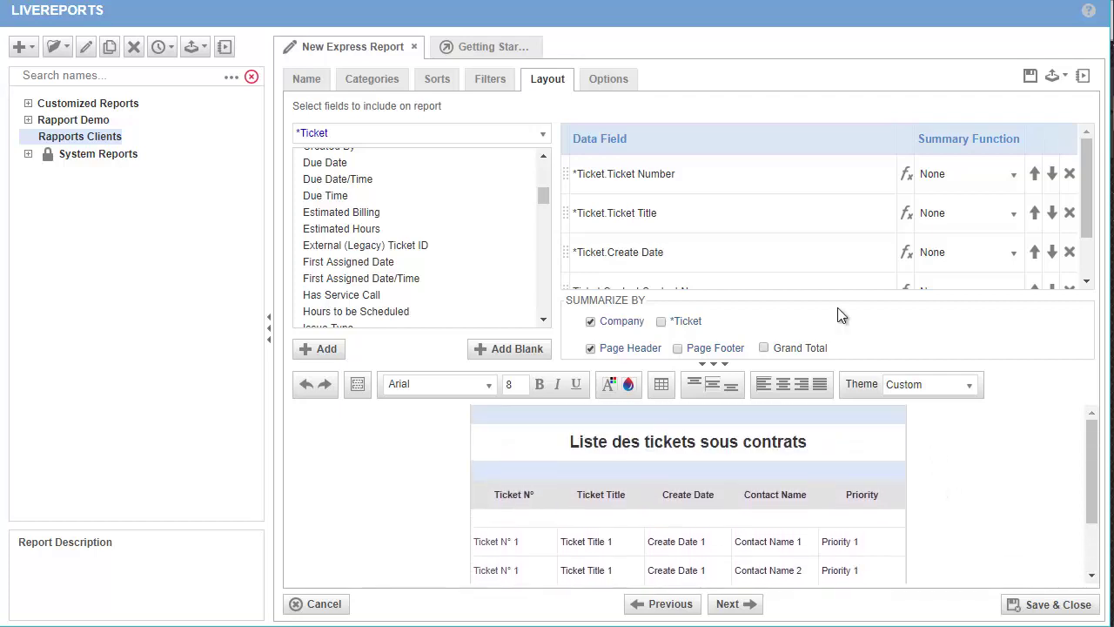
Step: Turn the Page Header off and back on to compare the layout preview
{"action": "left_click", "coordinate": [590, 349]}
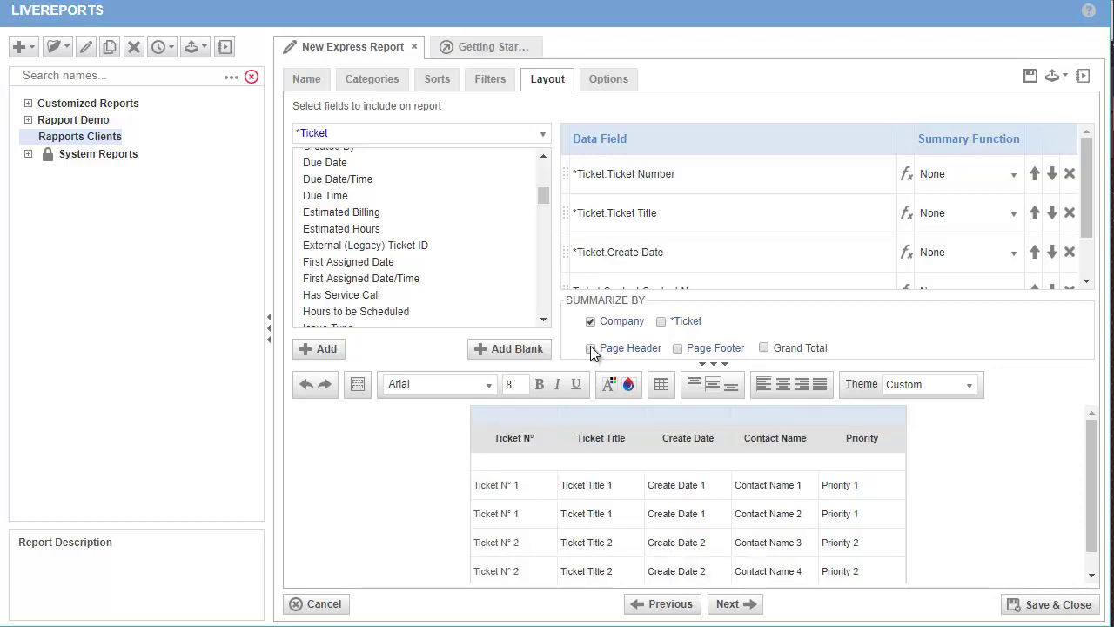
{"action": "left_click", "coordinate": [590, 348]}
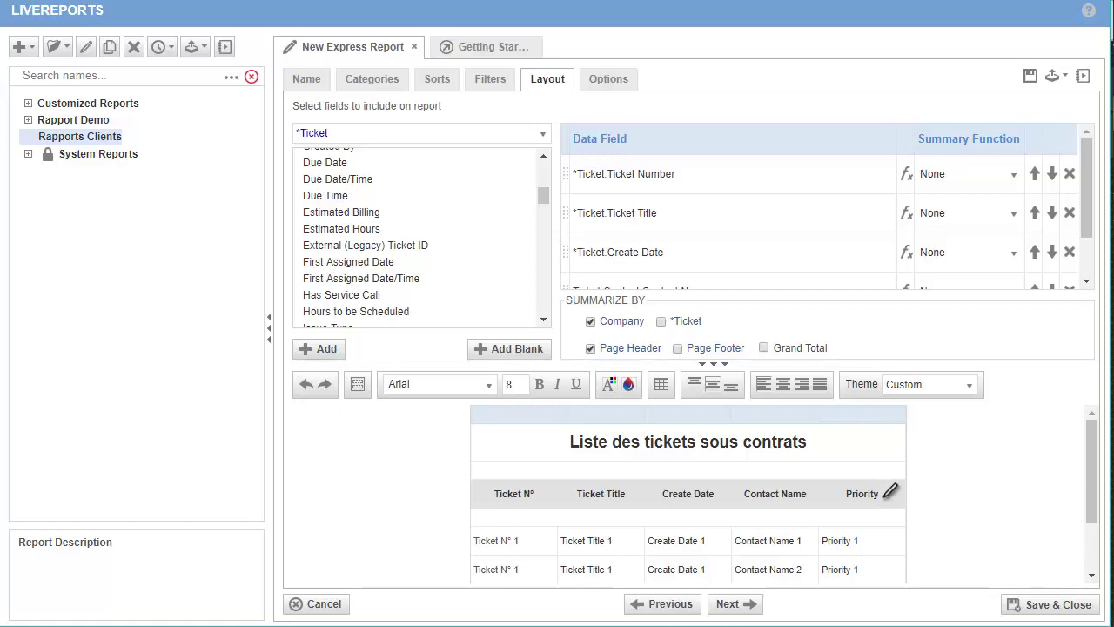
Step: Try to run the report and check the Summary Function settings of the data fields
{"action": "left_click", "coordinate": [1083, 78]}
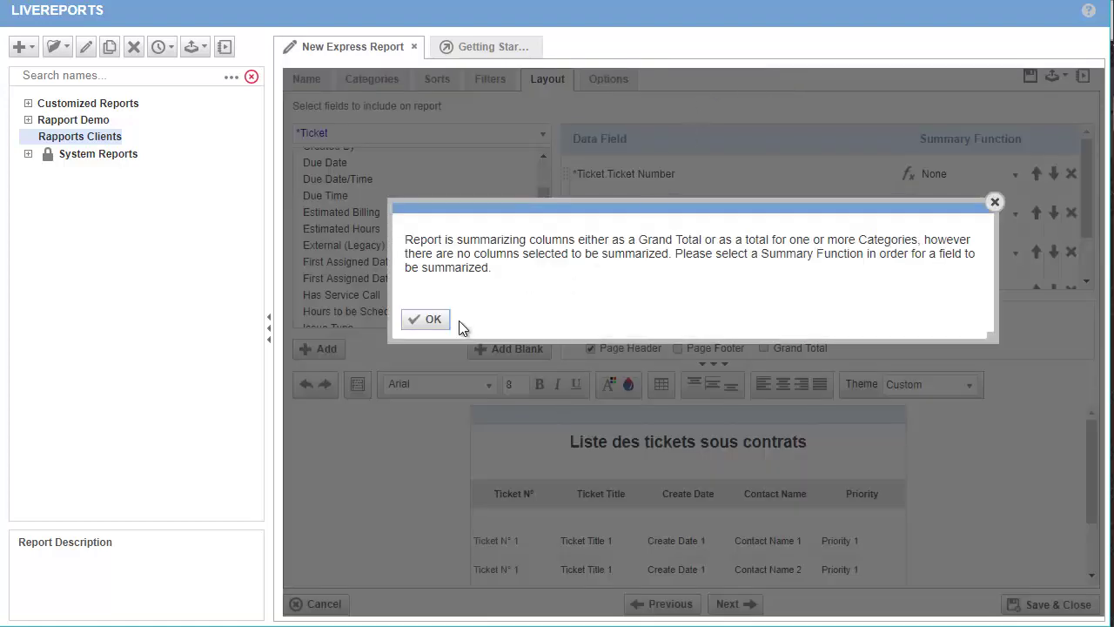
{"action": "left_click", "coordinate": [433, 319]}
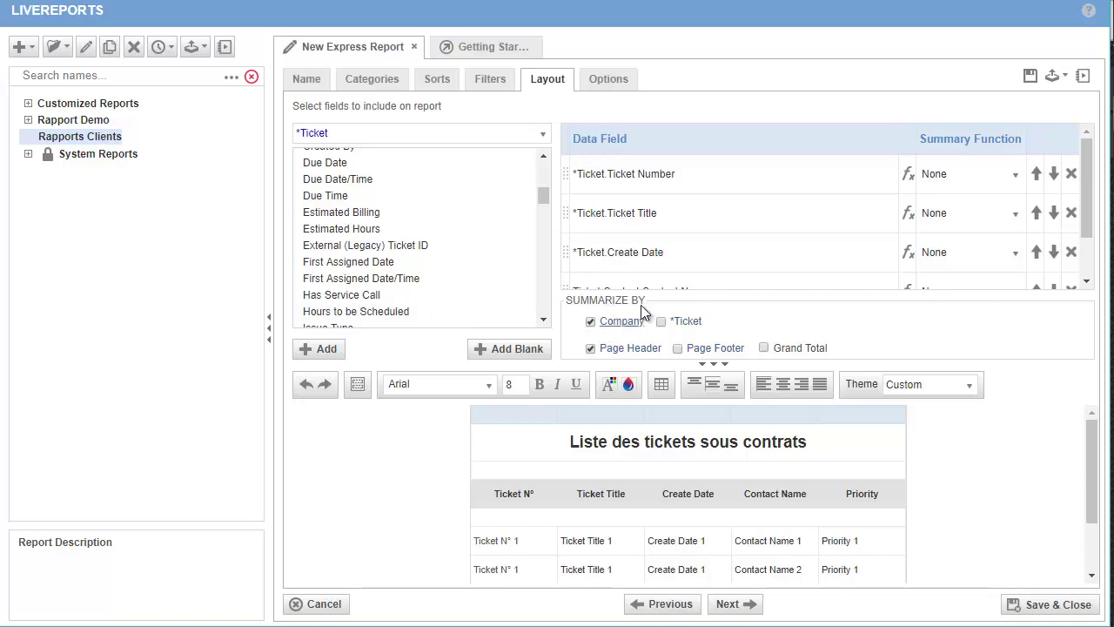
{"action": "scroll", "coordinate": [910, 231], "scroll_direction": "down", "scroll_amount": 2}
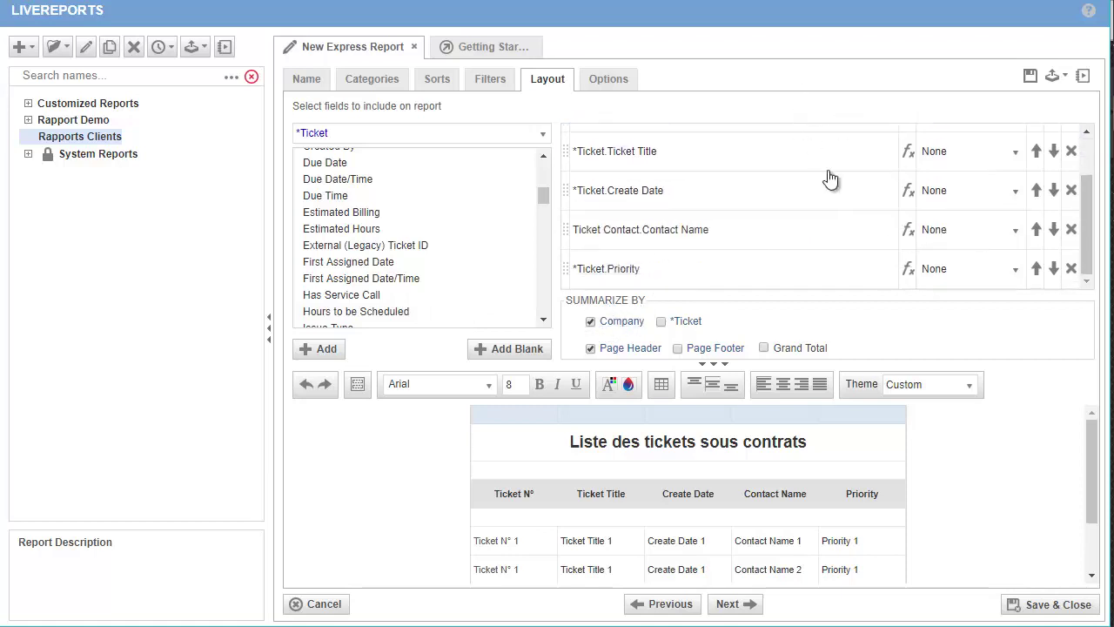
{"action": "scroll", "coordinate": [892, 228], "scroll_direction": "up", "scroll_amount": 2}
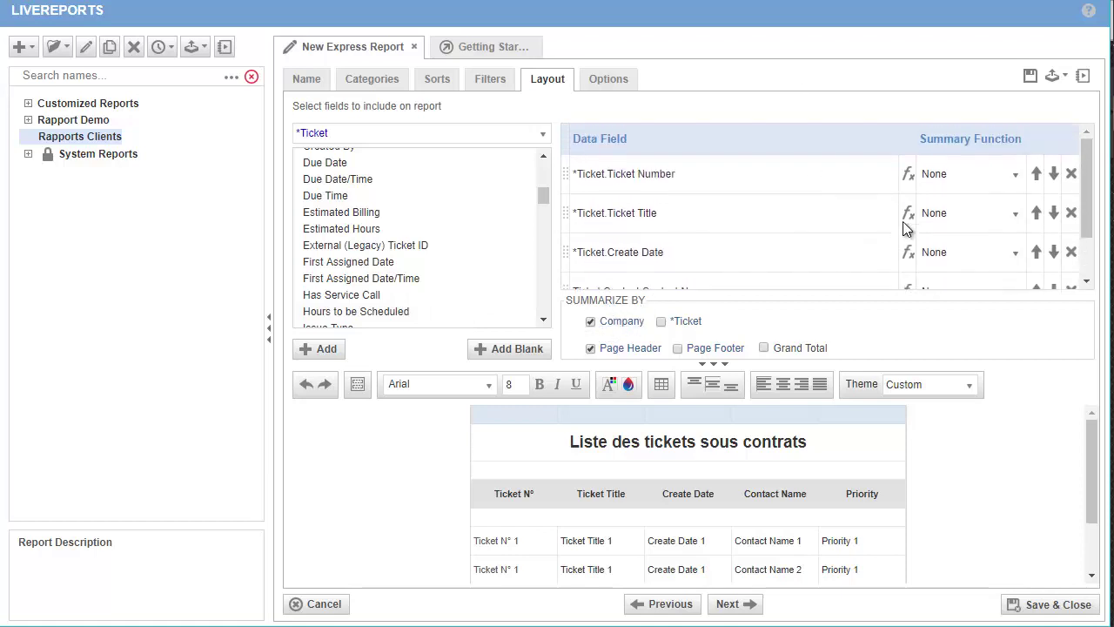
Step: Set the summary function of the Ticket Number data field to Count
{"action": "left_click", "coordinate": [1014, 175]}
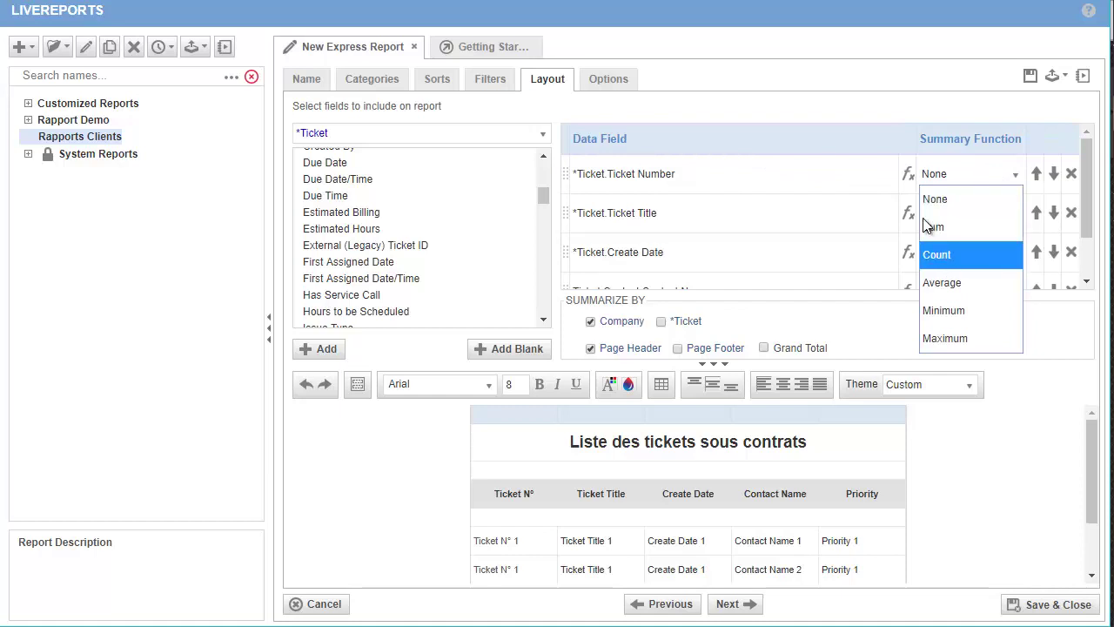
{"action": "left_click", "coordinate": [938, 254]}
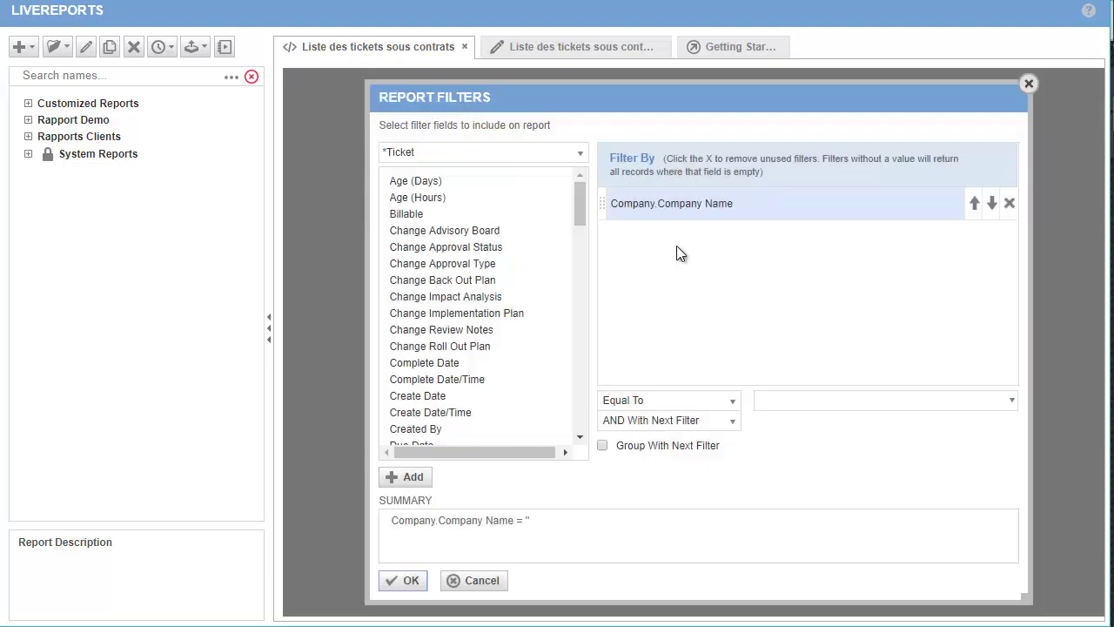
Step: Run the report with the Company Name filter equal to ABLE Manufacturing HQ*
{"action": "left_click", "coordinate": [830, 402]}
{"action": "left_click", "coordinate": [1012, 400]}
{"action": "left_click", "coordinate": [906, 419]}
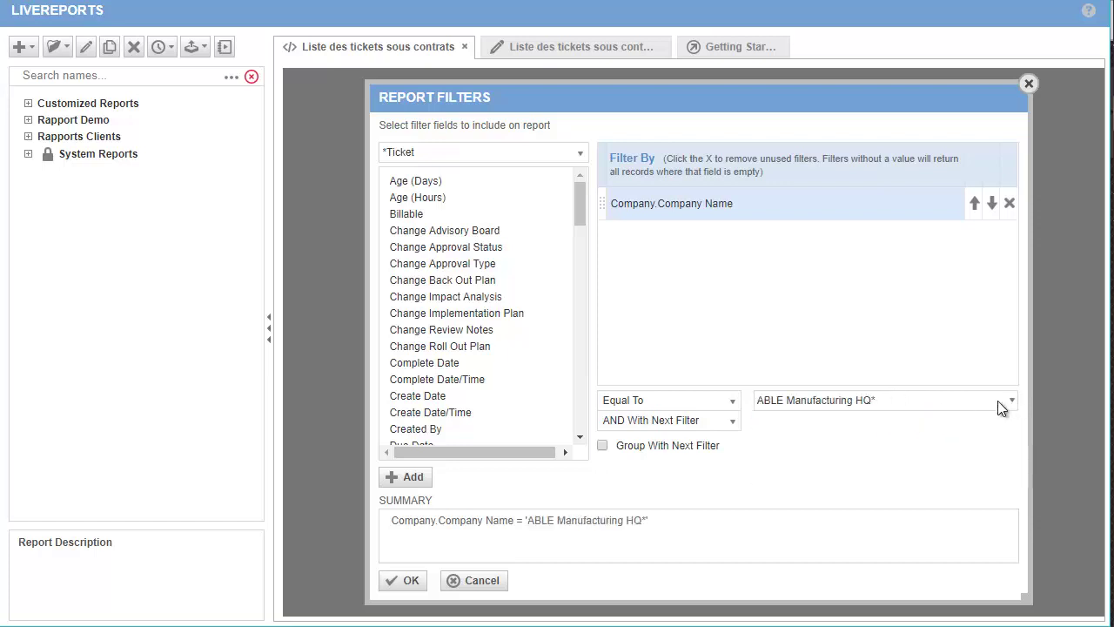
{"action": "left_click", "coordinate": [406, 582]}
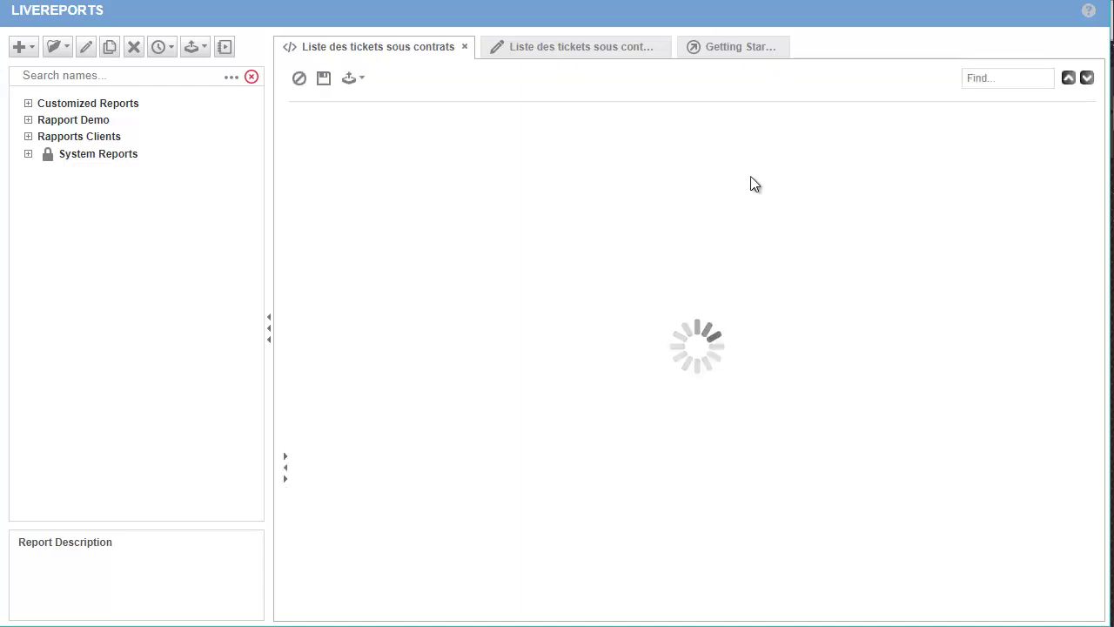
Step: Examine the generated ticket list and the export formats offered in the report editor and the viewer
{"action": "left_click", "coordinate": [592, 50]}
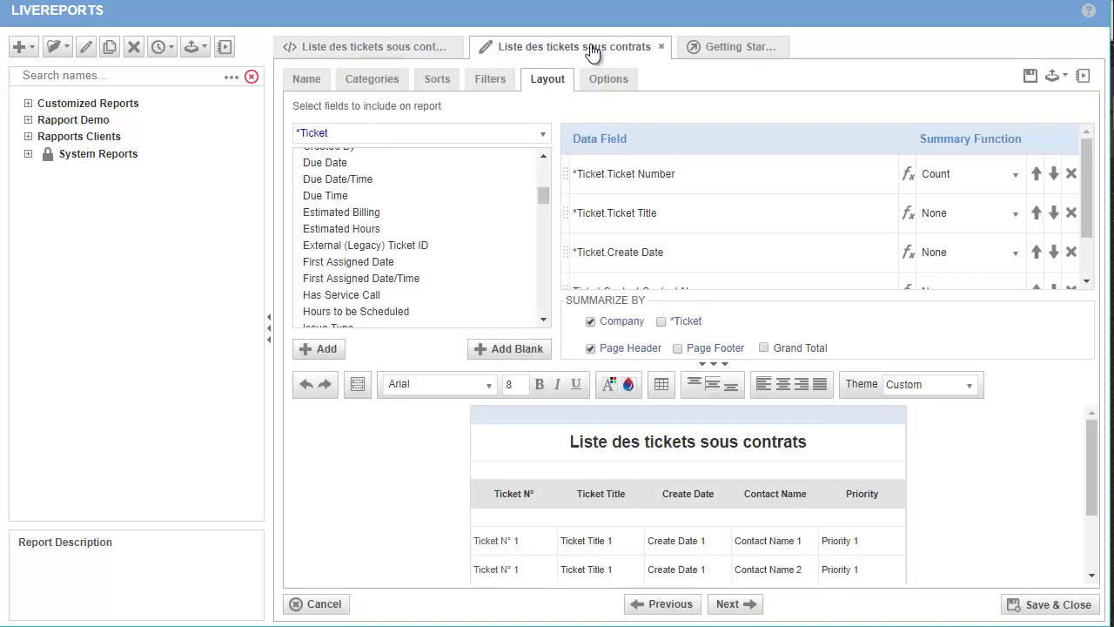
{"action": "left_click", "coordinate": [1064, 77]}
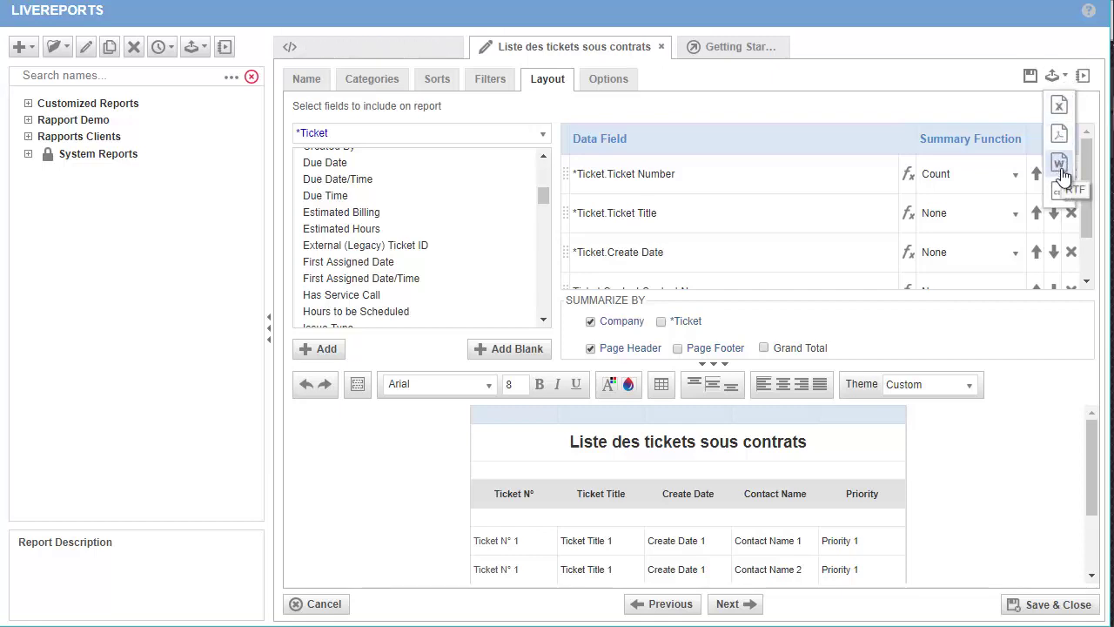
{"action": "left_click", "coordinate": [370, 47]}
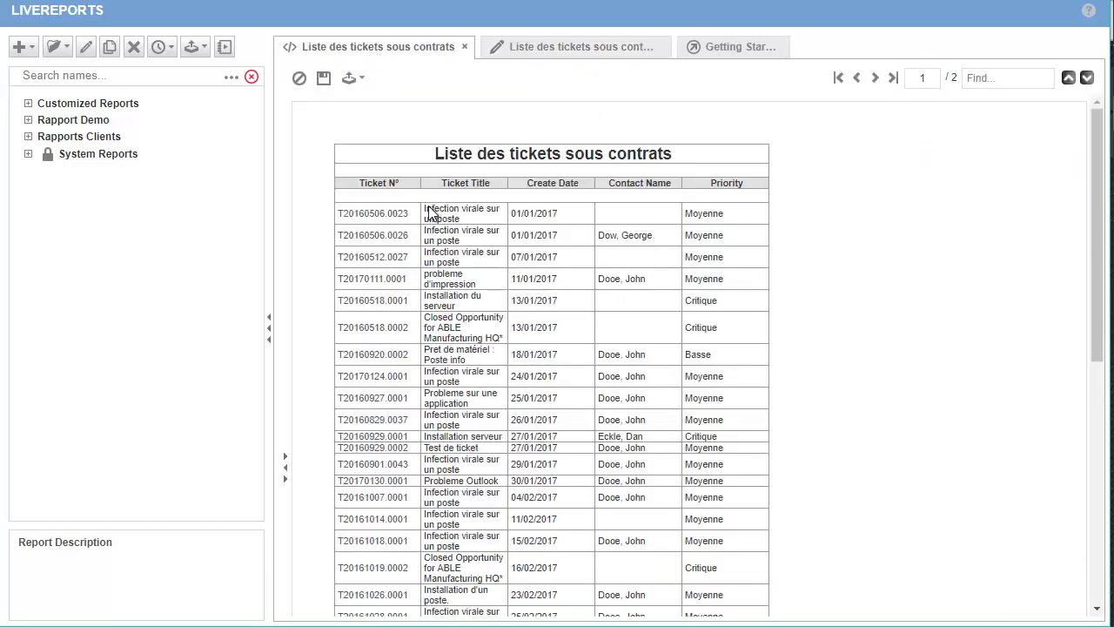
{"action": "scroll", "coordinate": [528, 356], "scroll_direction": "down", "scroll_amount": 6}
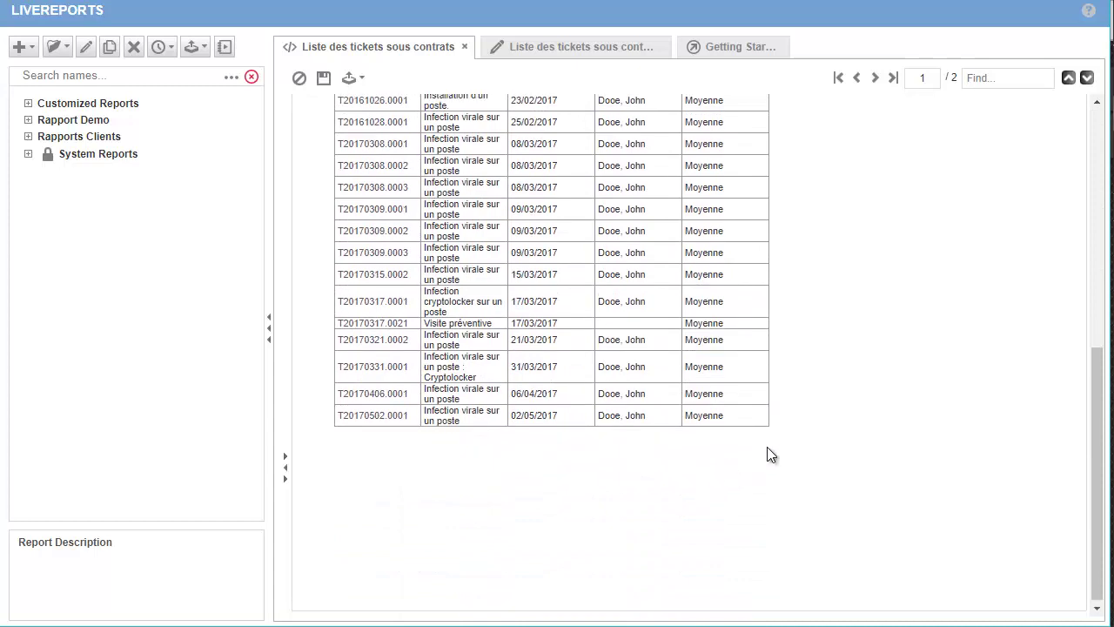
{"action": "scroll", "coordinate": [769, 454], "scroll_direction": "up", "scroll_amount": 5}
{"action": "scroll", "coordinate": [766, 446], "scroll_direction": "up", "scroll_amount": 2}
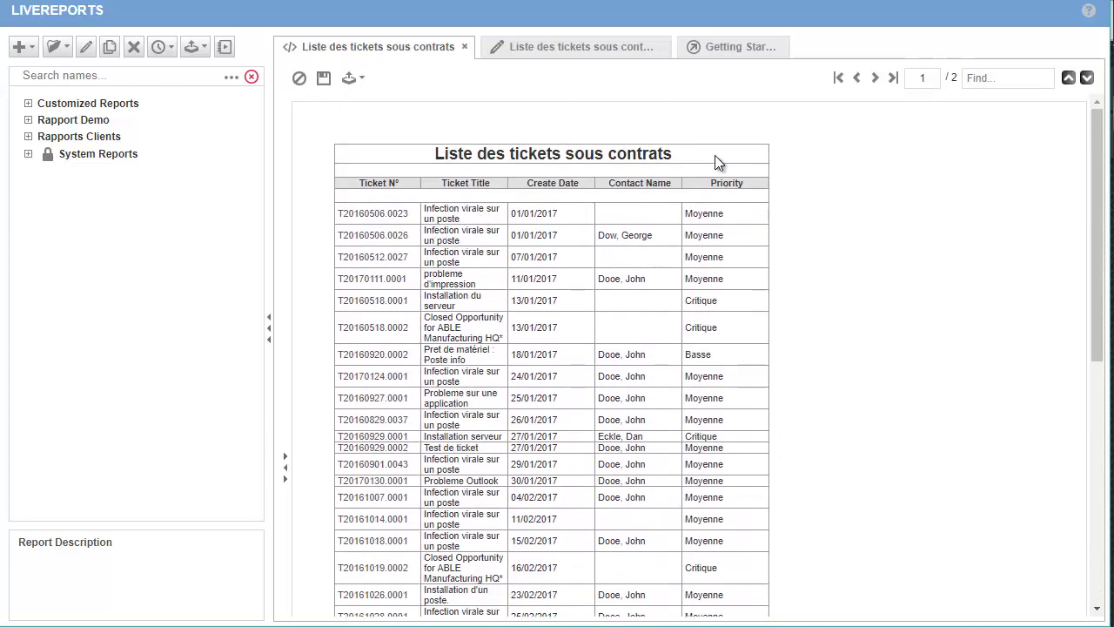
{"action": "scroll", "coordinate": [736, 361], "scroll_direction": "down", "scroll_amount": 4}
{"action": "scroll", "coordinate": [737, 362], "scroll_direction": "up", "scroll_amount": 4}
{"action": "left_click", "coordinate": [353, 79]}
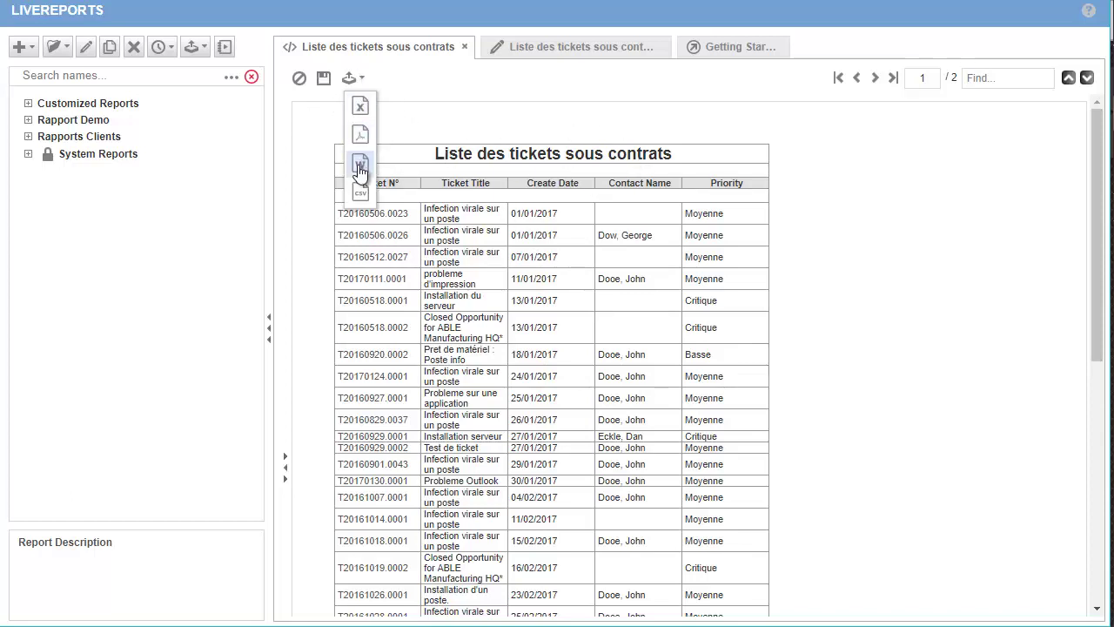
Step: Return to the report's design and save it
{"action": "left_click", "coordinate": [583, 46]}
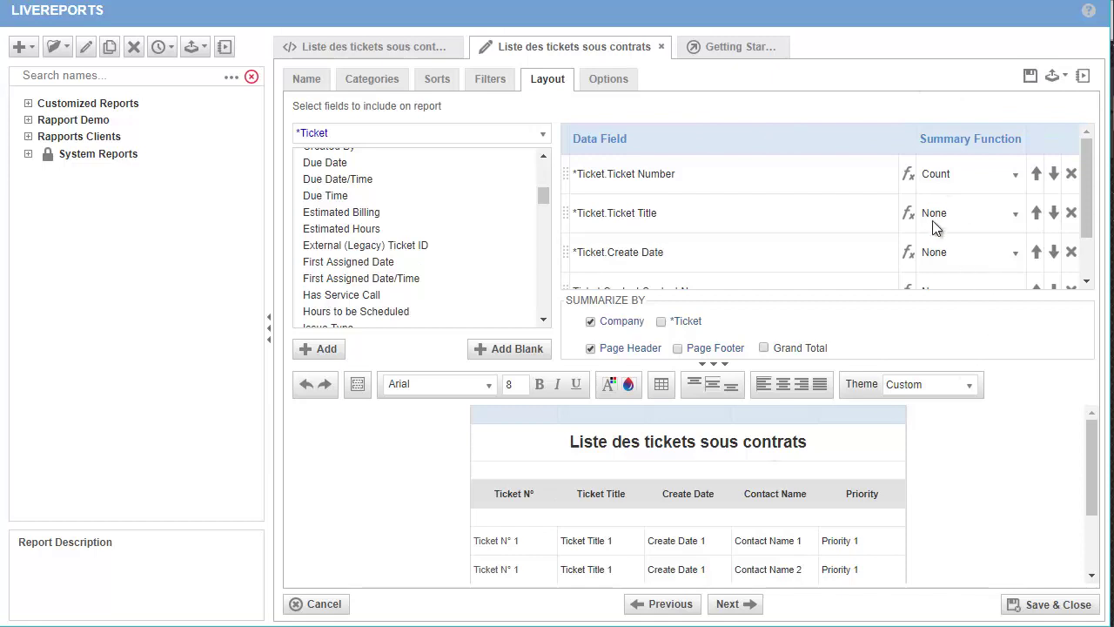
{"action": "left_click", "coordinate": [1029, 76]}
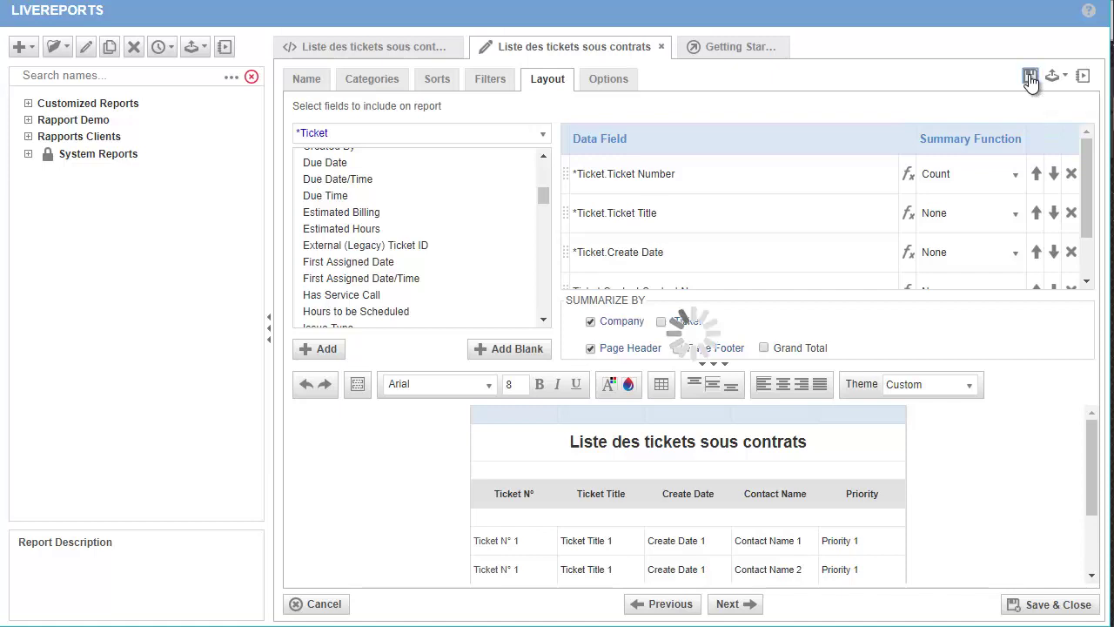
Step: Restrict the report's allowed export types to Excel by disabling CSV, RTF and PDF in the export options
{"action": "left_click", "coordinate": [607, 82]}
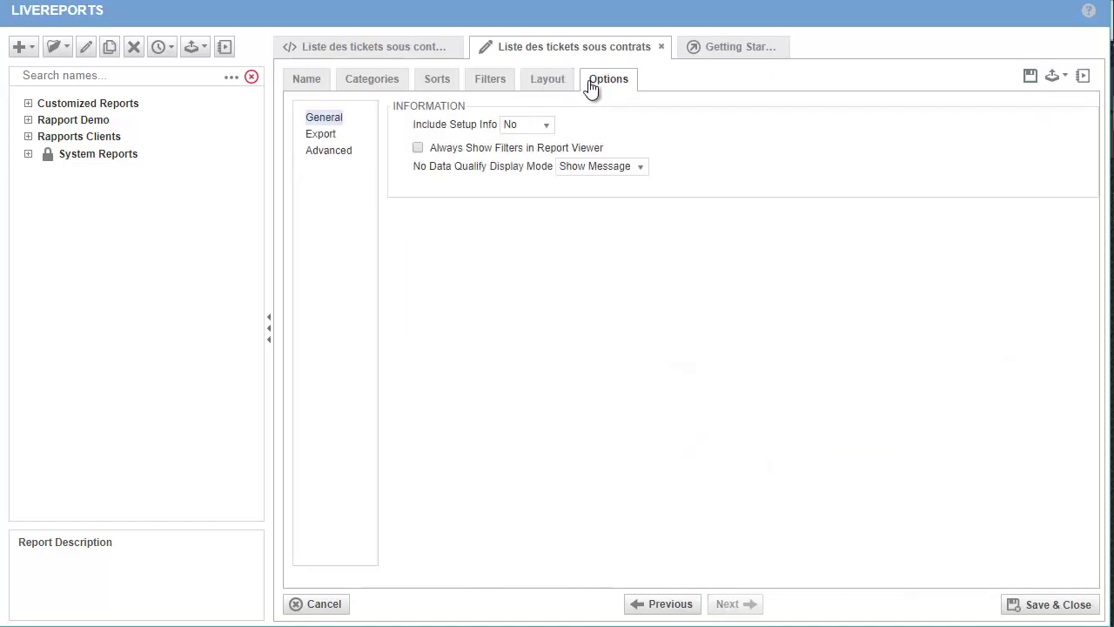
{"action": "left_click", "coordinate": [320, 138]}
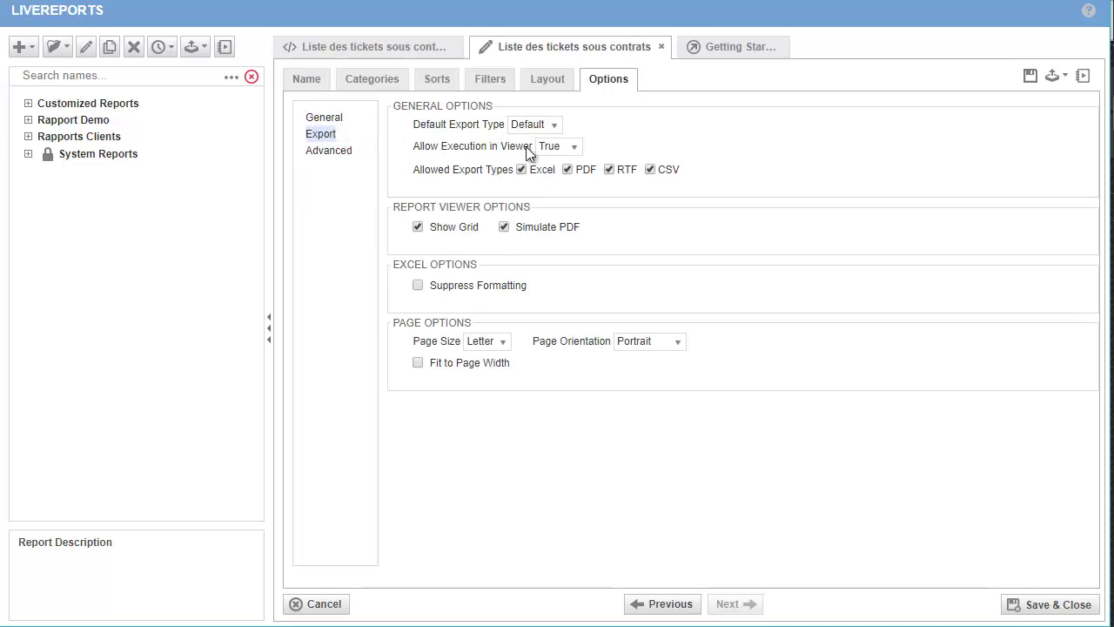
{"action": "left_click", "coordinate": [548, 127]}
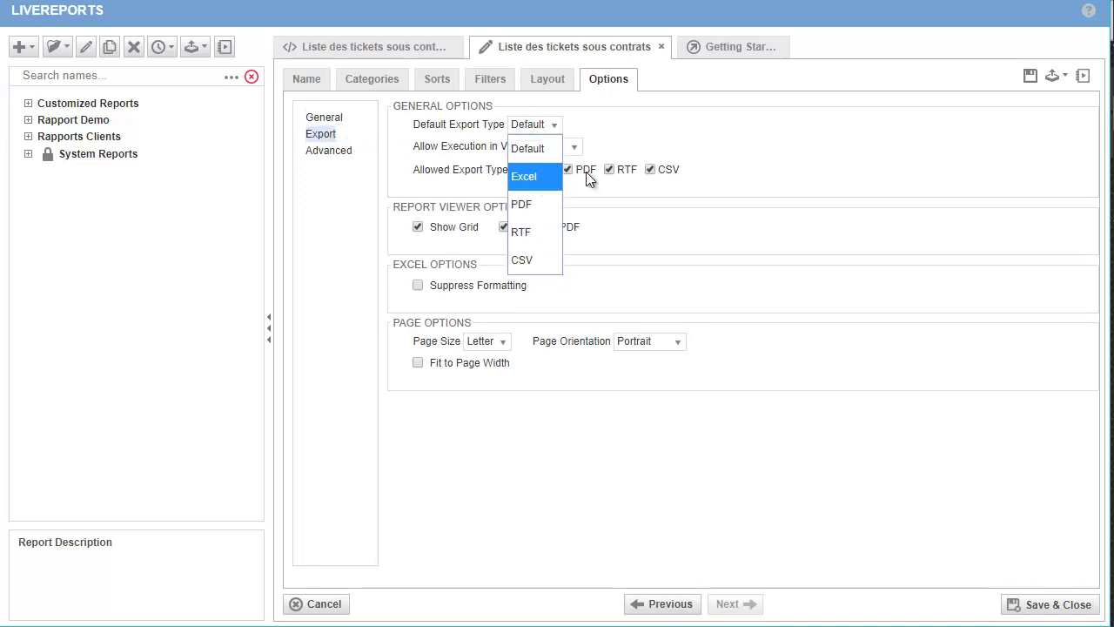
{"action": "left_click", "coordinate": [689, 144]}
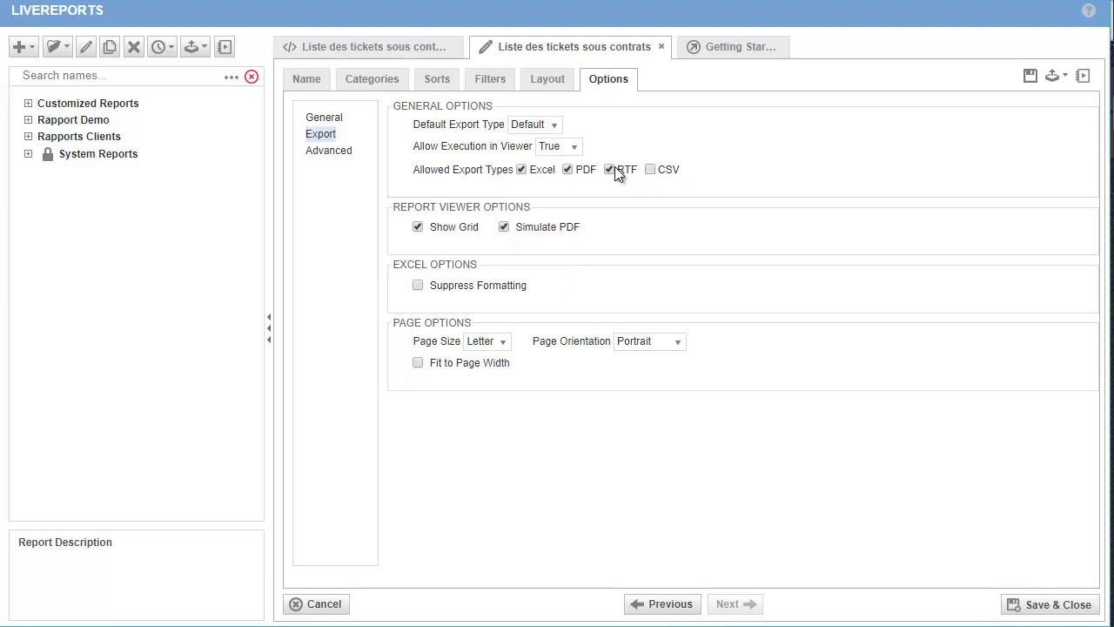
{"action": "left_click", "coordinate": [609, 168]}
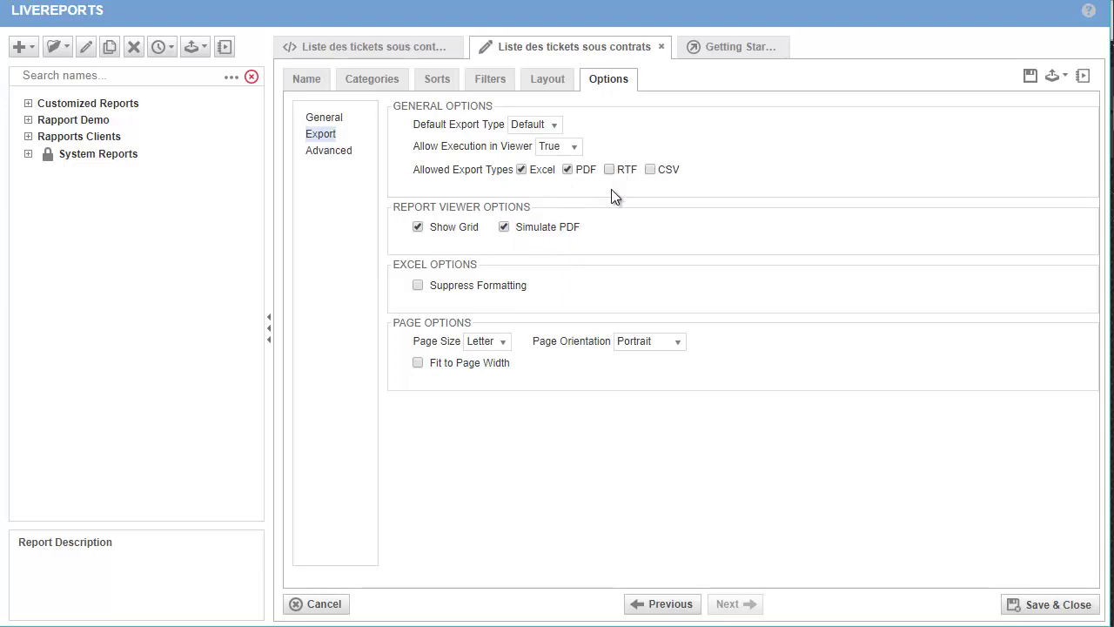
{"action": "left_click", "coordinate": [566, 169]}
Step: Set the export page size to A4 in Portrait orientation and enable Fit to Page Width
{"action": "left_click", "coordinate": [498, 341]}
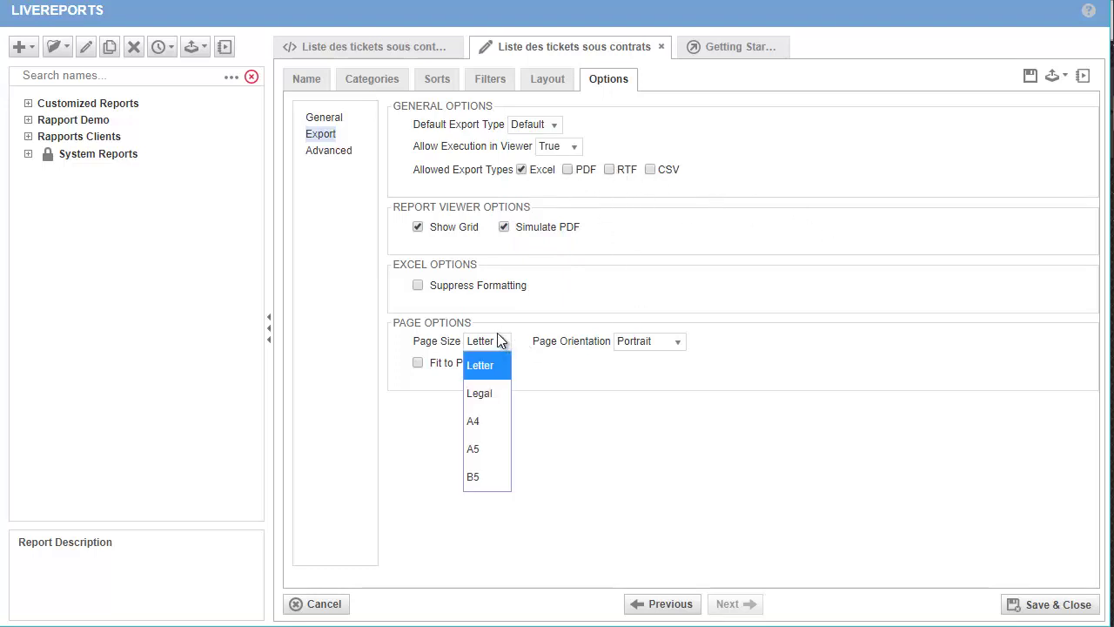
{"action": "left_click", "coordinate": [474, 422]}
{"action": "left_click", "coordinate": [663, 343]}
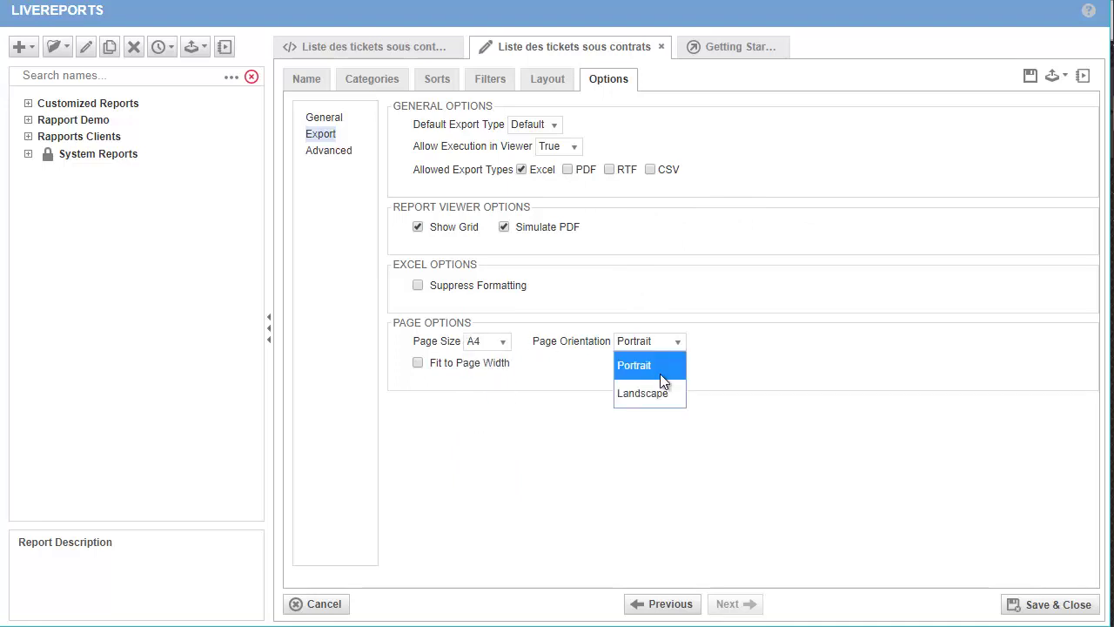
{"action": "left_click", "coordinate": [627, 383]}
{"action": "left_click", "coordinate": [418, 362]}
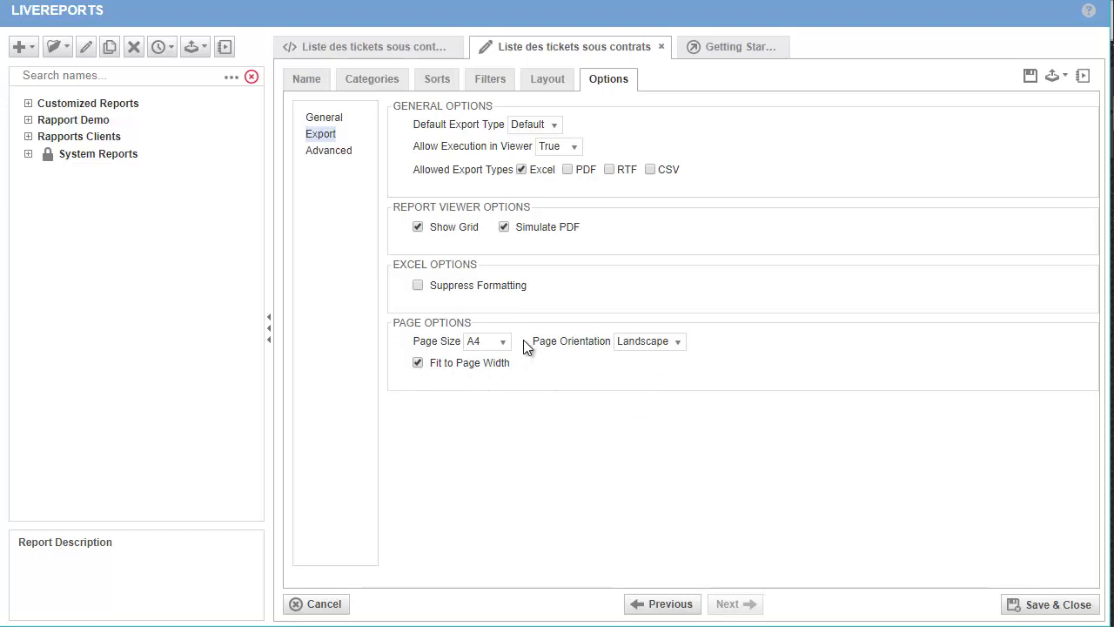
{"action": "left_click", "coordinate": [679, 342]}
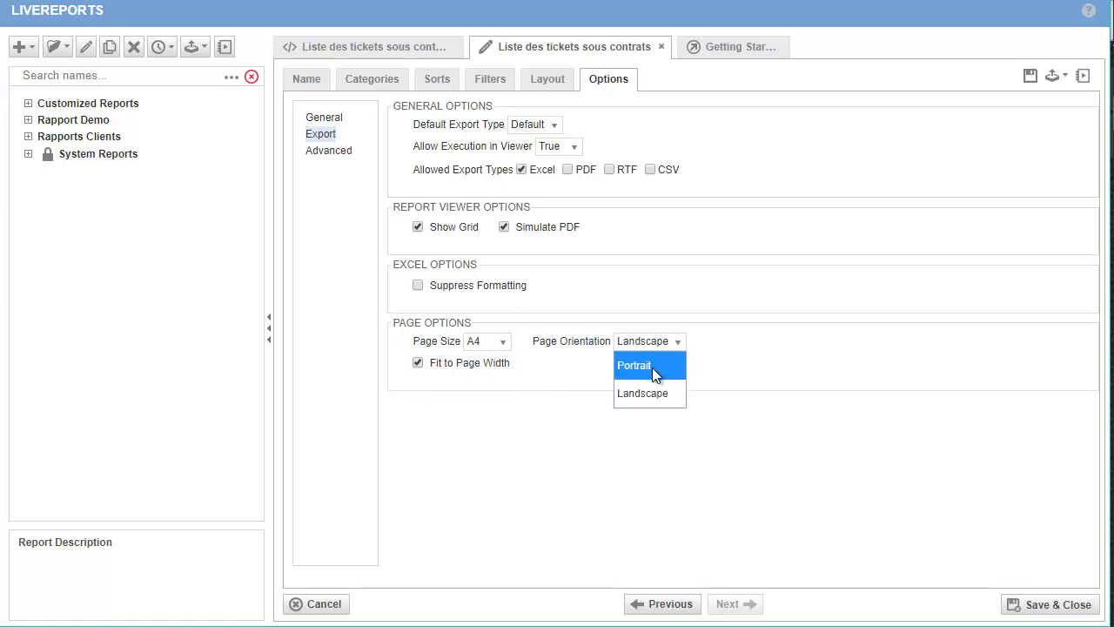
{"action": "left_click", "coordinate": [651, 365]}
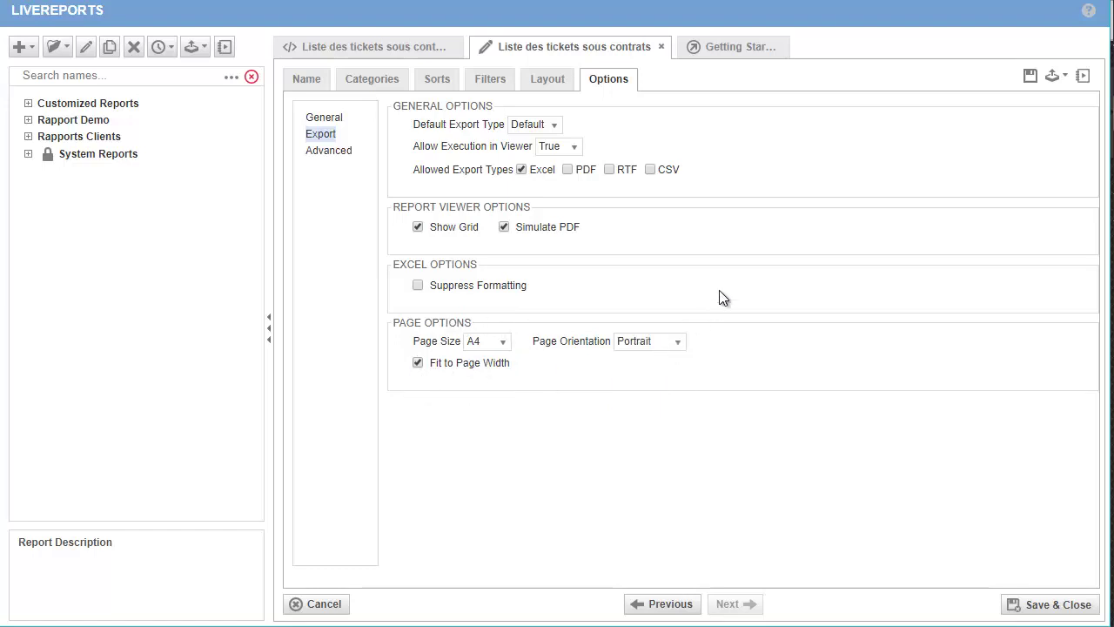
Step: Check the advanced conversion option and the layout, and save and close the report
{"action": "left_click", "coordinate": [323, 149]}
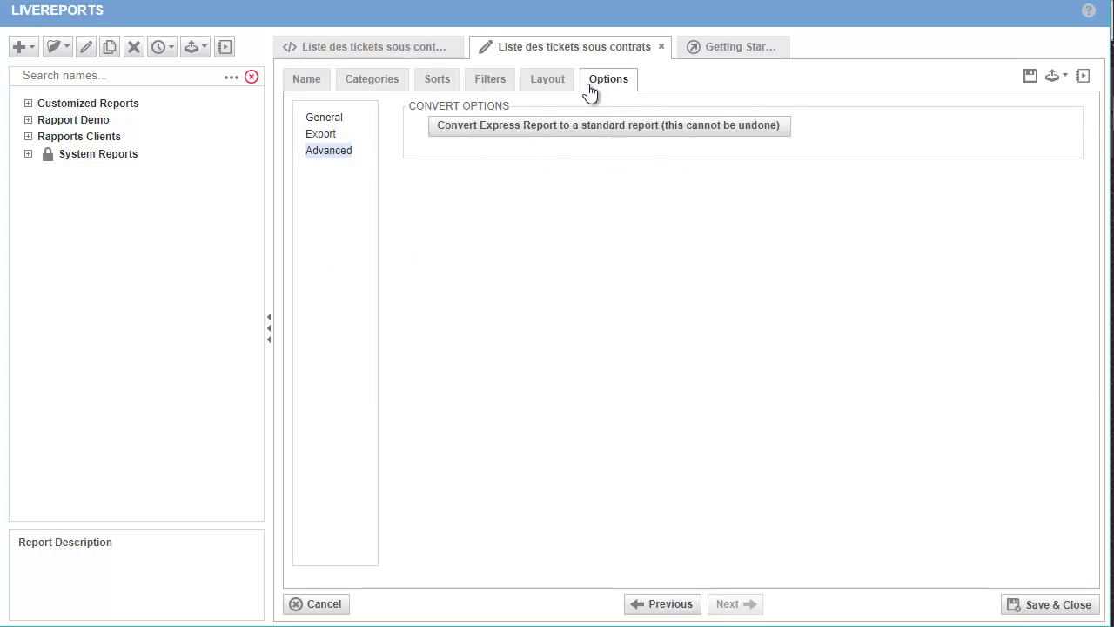
{"action": "left_click", "coordinate": [550, 86]}
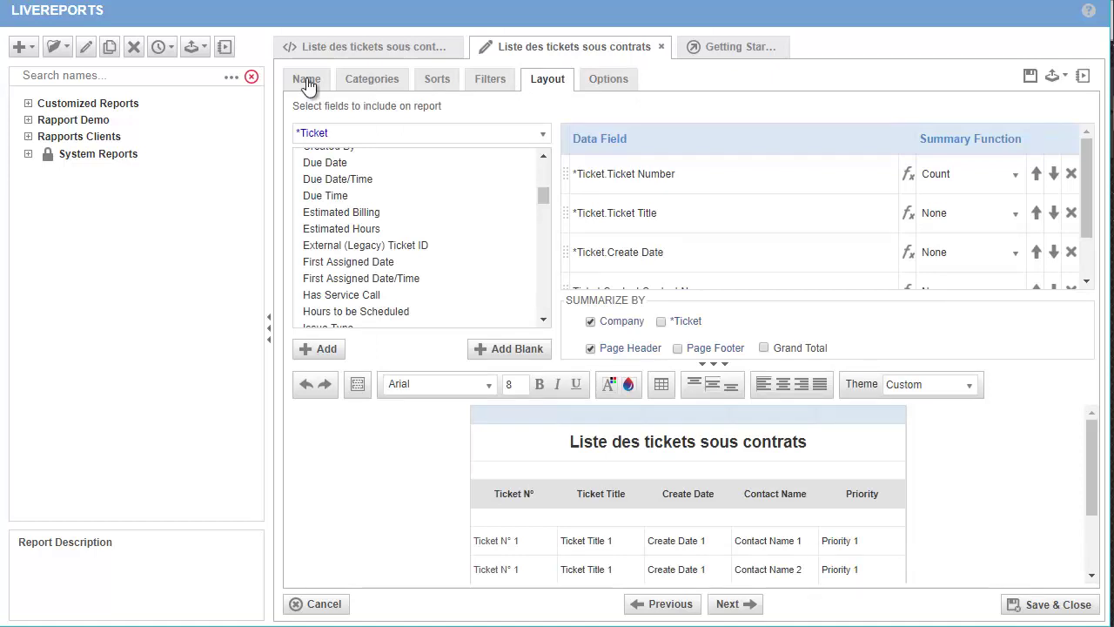
{"action": "left_click", "coordinate": [1050, 609]}
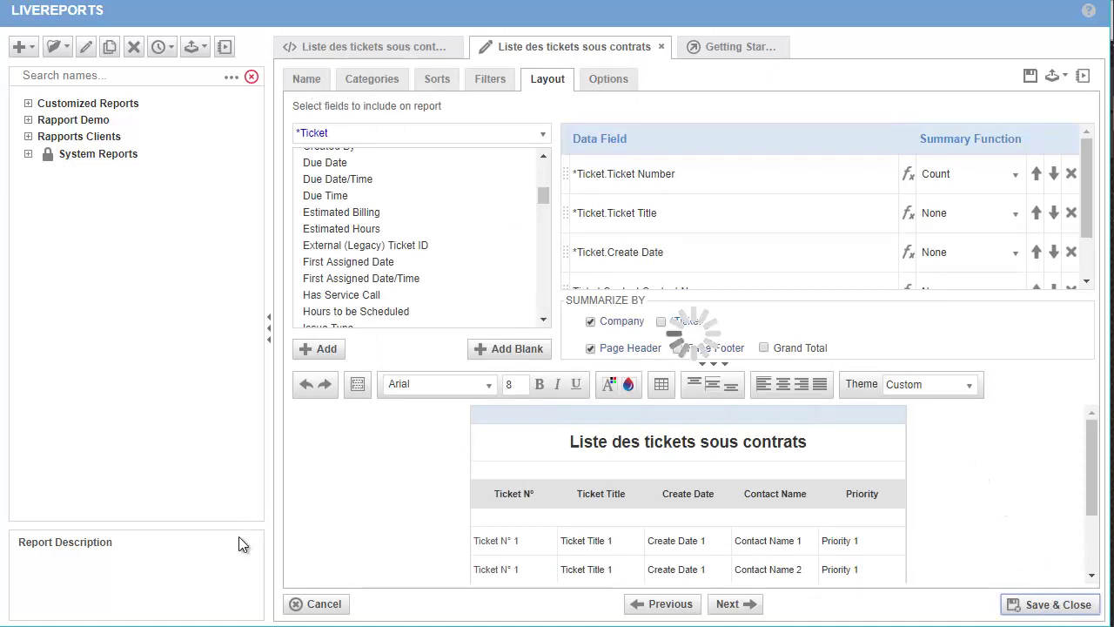